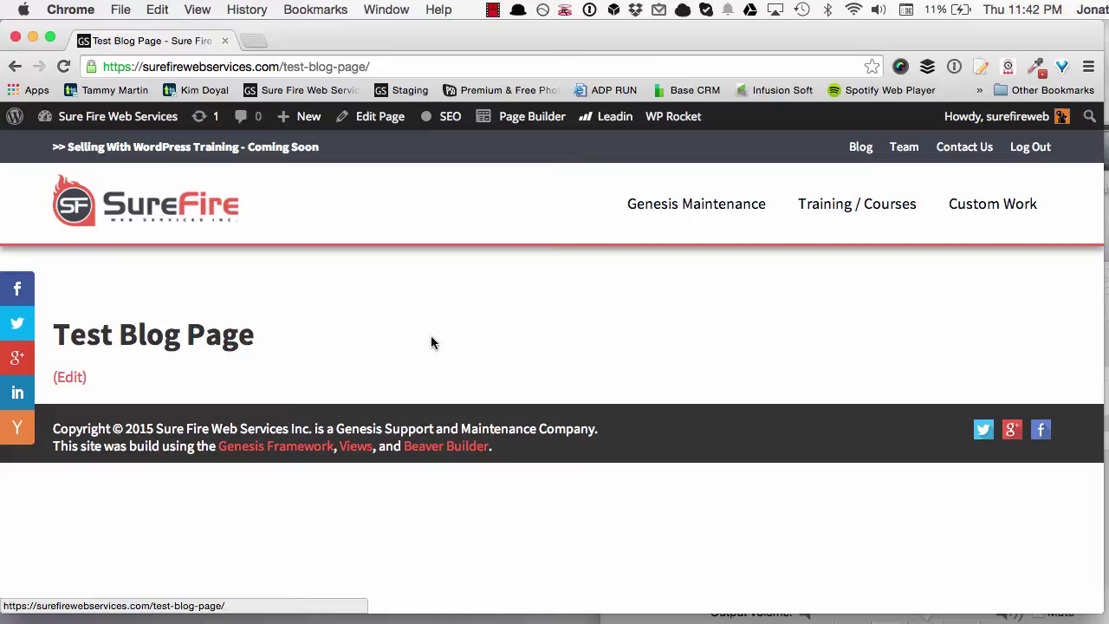
Open the Test Blog Page in the Page Builder and apply the Blog Standard content page template
{"action": "left_click", "coordinate": [535, 127]}
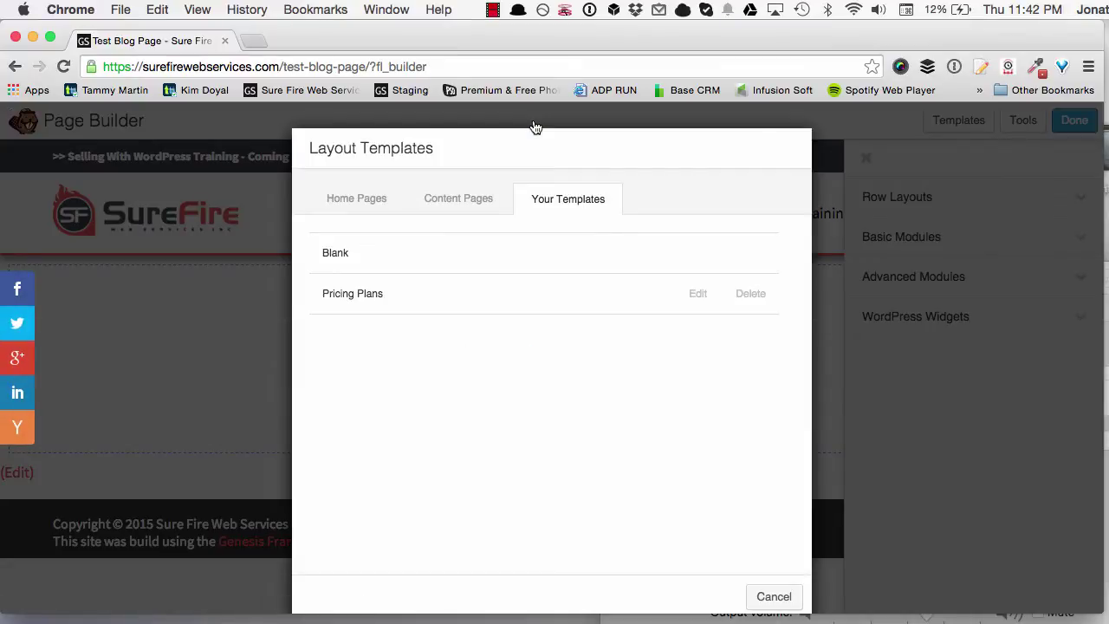
{"action": "left_click", "coordinate": [445, 198]}
{"action": "scroll", "coordinate": [588, 498], "scroll_direction": "down", "scroll_amount": 1}
{"action": "scroll", "coordinate": [587, 499], "scroll_direction": "down", "scroll_amount": 5}
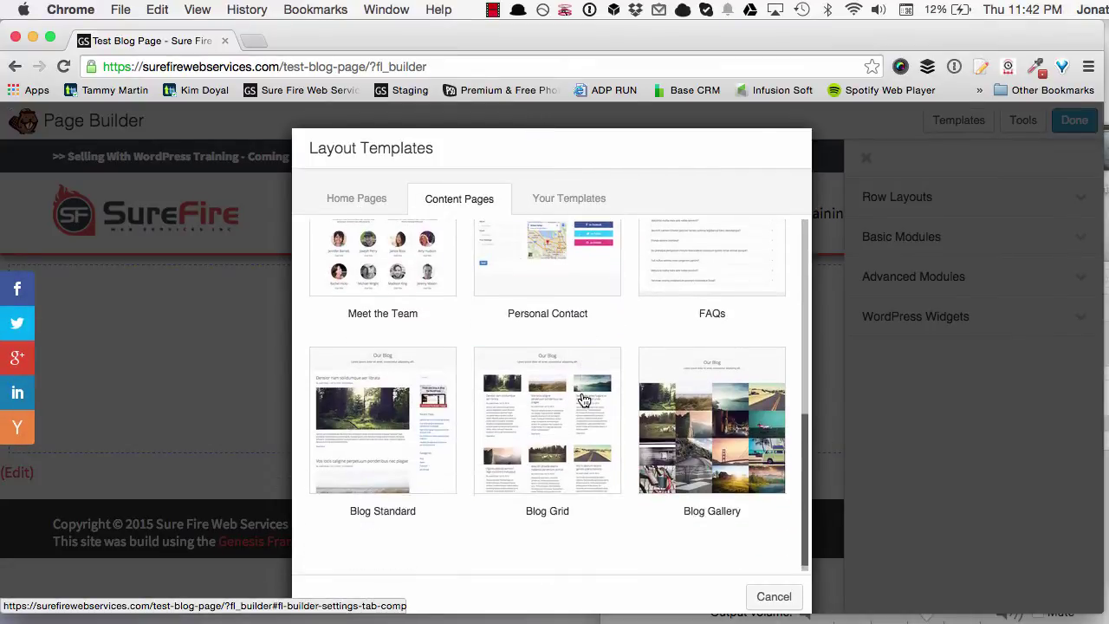
{"action": "left_click", "coordinate": [394, 406]}
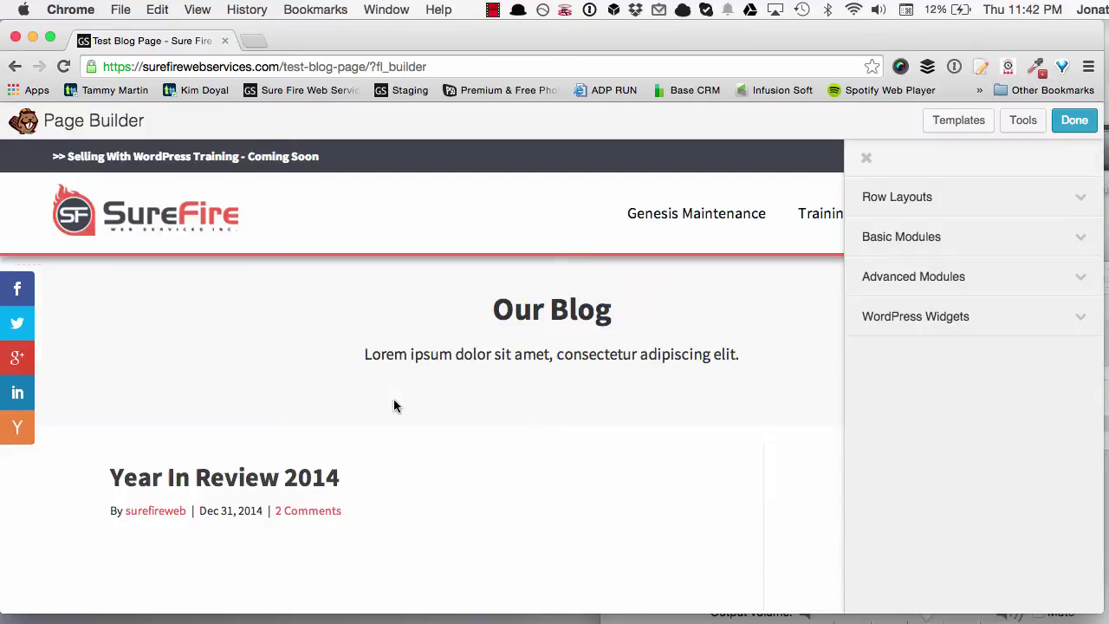
Delete the "Our Blog" heading row above the posts and confirm its removal
{"action": "scroll", "coordinate": [394, 381], "scroll_direction": "down", "scroll_amount": 3}
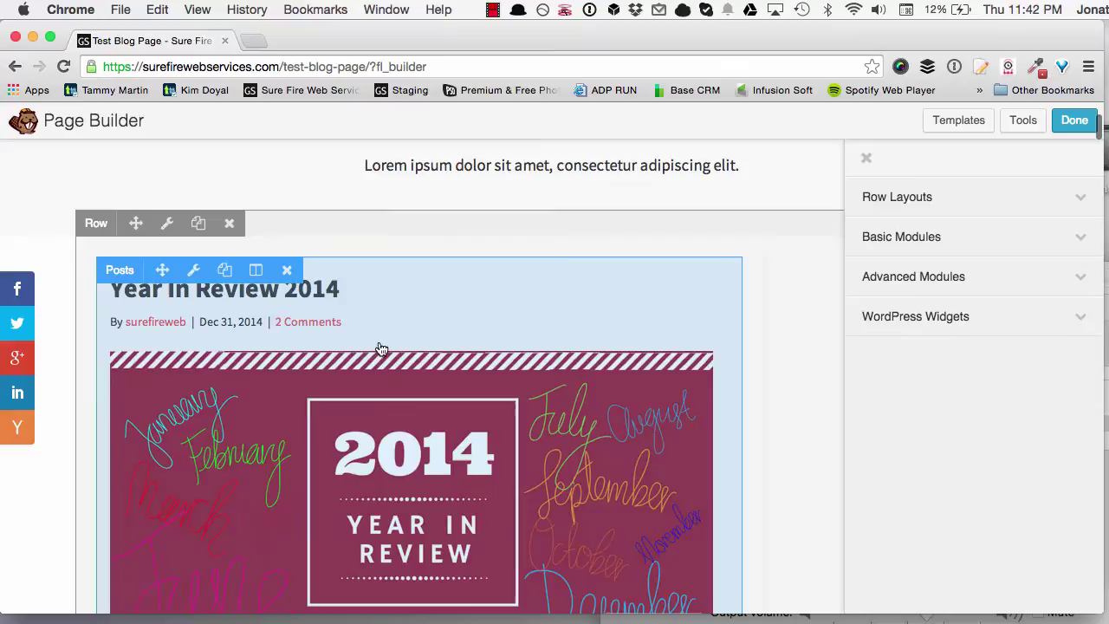
{"action": "scroll", "coordinate": [434, 355], "scroll_direction": "up", "scroll_amount": 3}
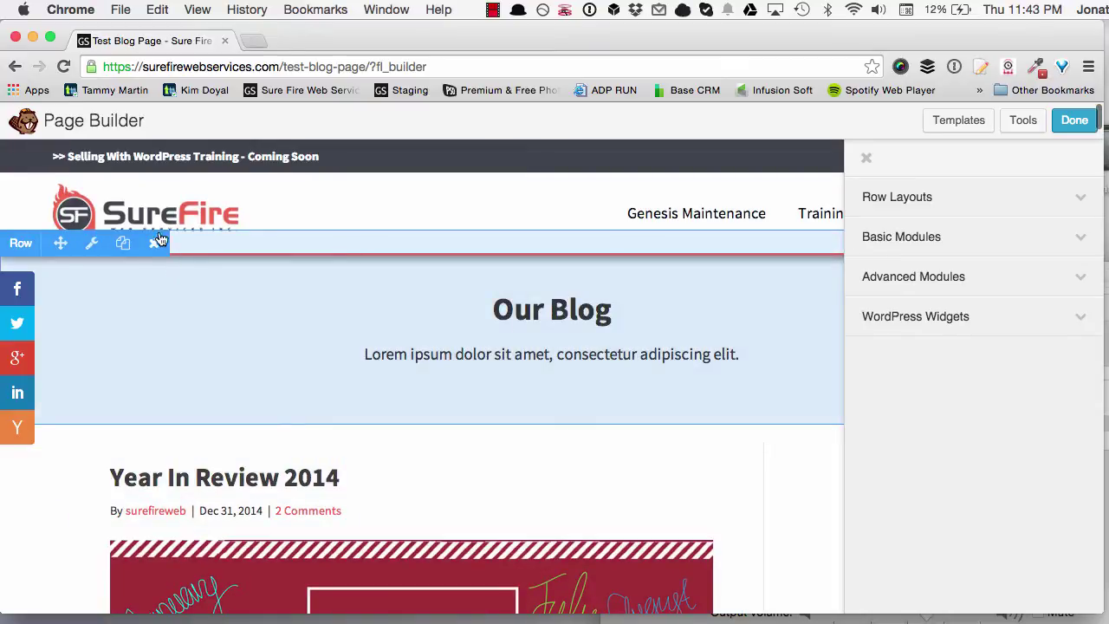
{"action": "left_click", "coordinate": [155, 243]}
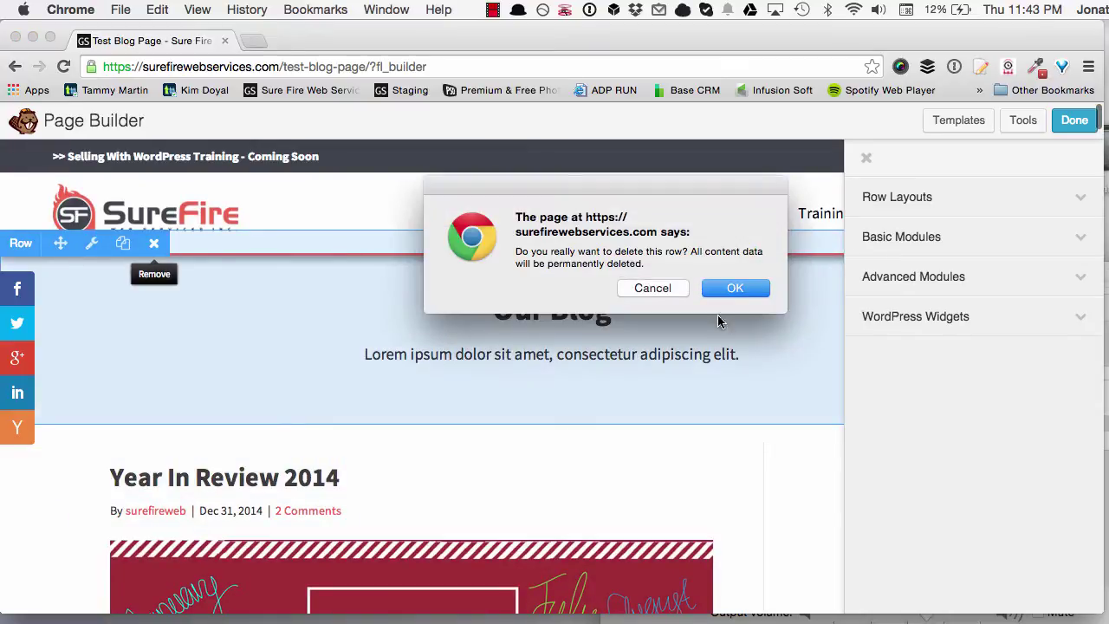
{"action": "left_click", "coordinate": [742, 293]}
{"action": "scroll", "coordinate": [674, 340], "scroll_direction": "down", "scroll_amount": 1}
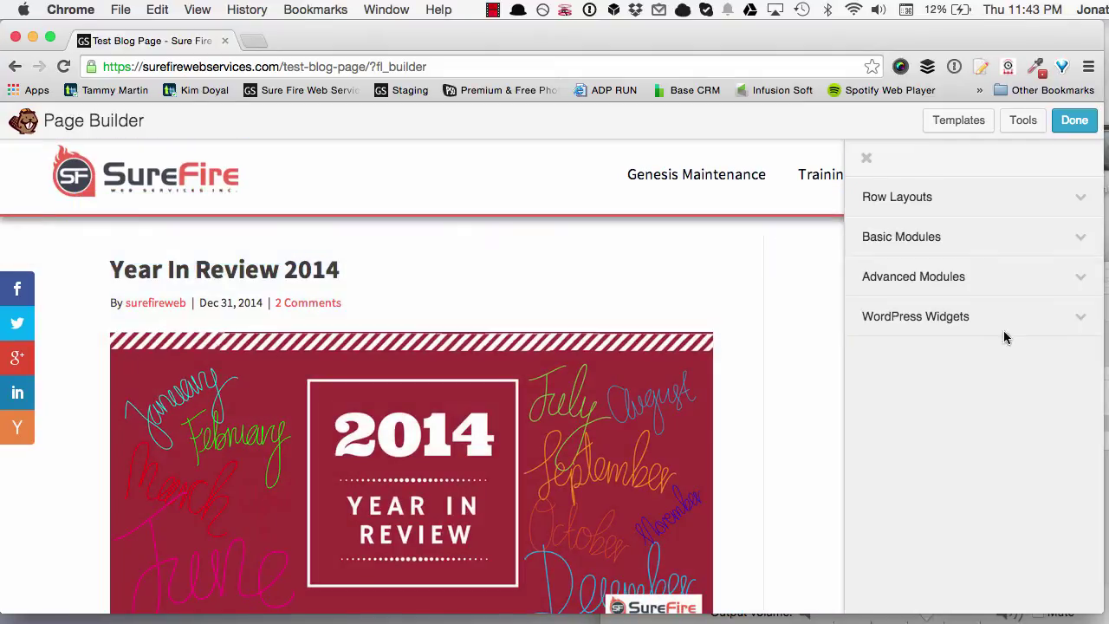
Add a Sidebar module from the advanced modules to the empty column beside the blog posts
{"action": "left_click", "coordinate": [866, 157]}
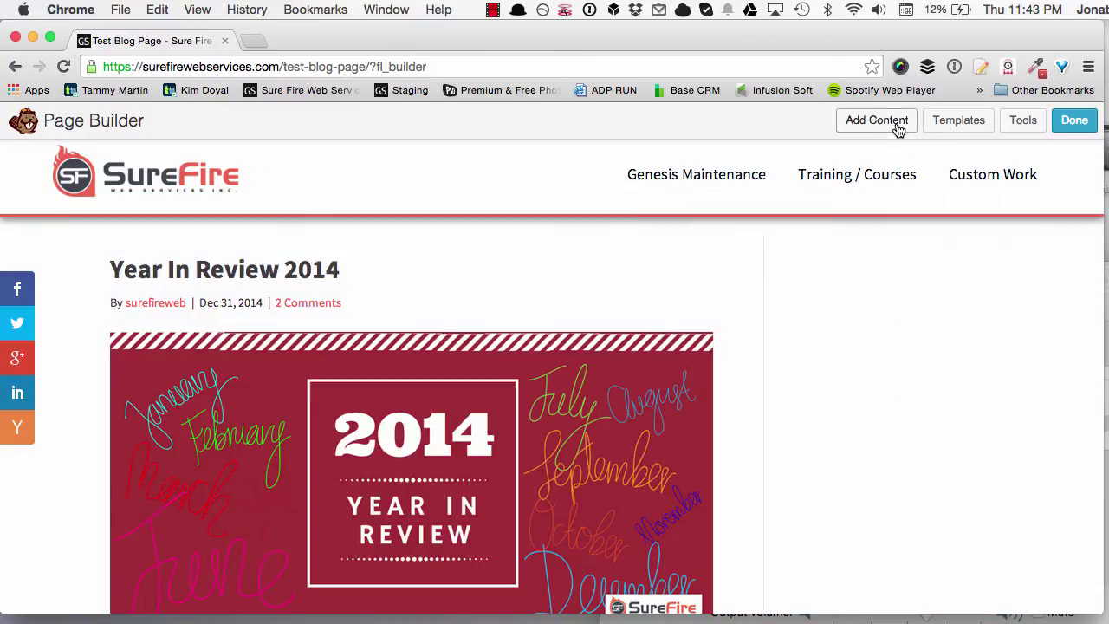
{"action": "left_click", "coordinate": [893, 124]}
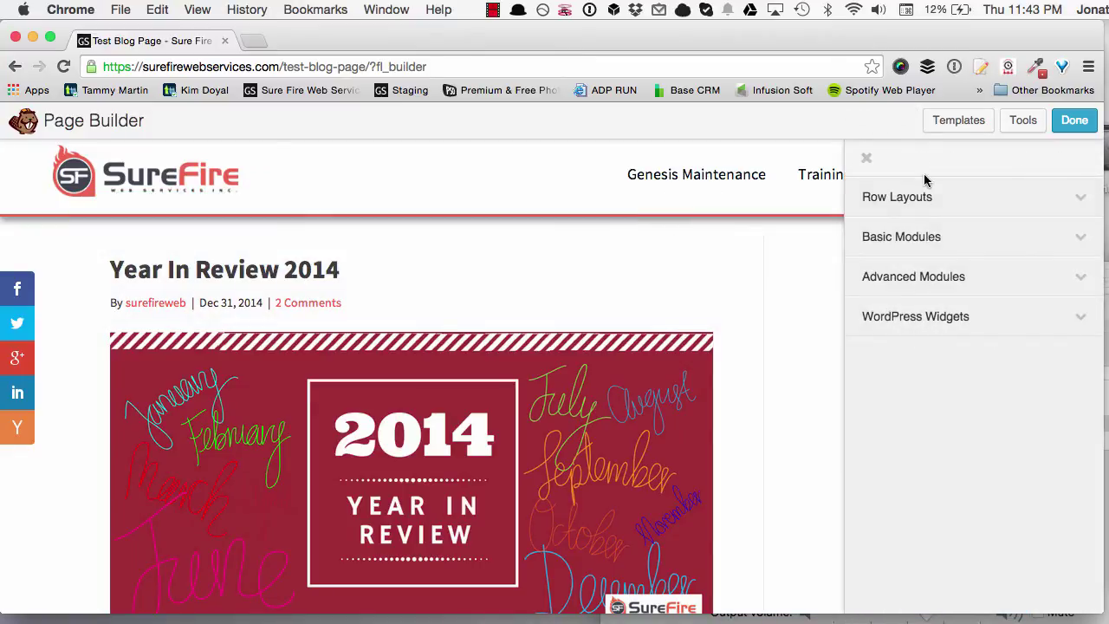
{"action": "left_click", "coordinate": [939, 290]}
{"action": "scroll", "coordinate": [932, 312], "scroll_direction": "down", "scroll_amount": 1}
{"action": "scroll", "coordinate": [925, 329], "scroll_direction": "down", "scroll_amount": 10}
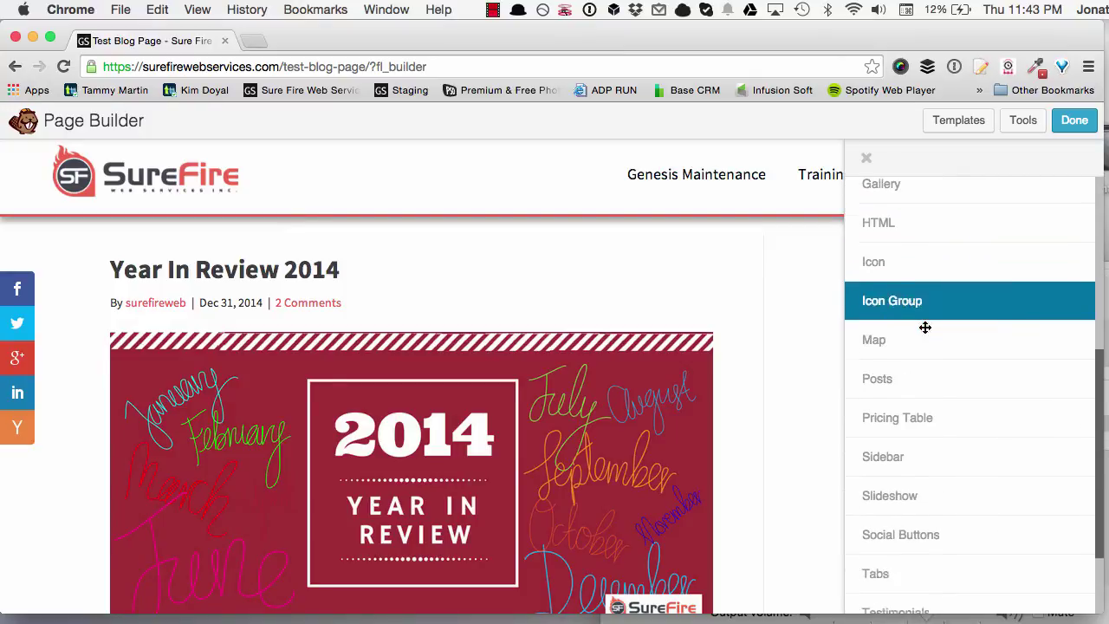
{"action": "scroll", "coordinate": [916, 339], "scroll_direction": "down", "scroll_amount": 2}
{"action": "left_click", "coordinate": [904, 352]}
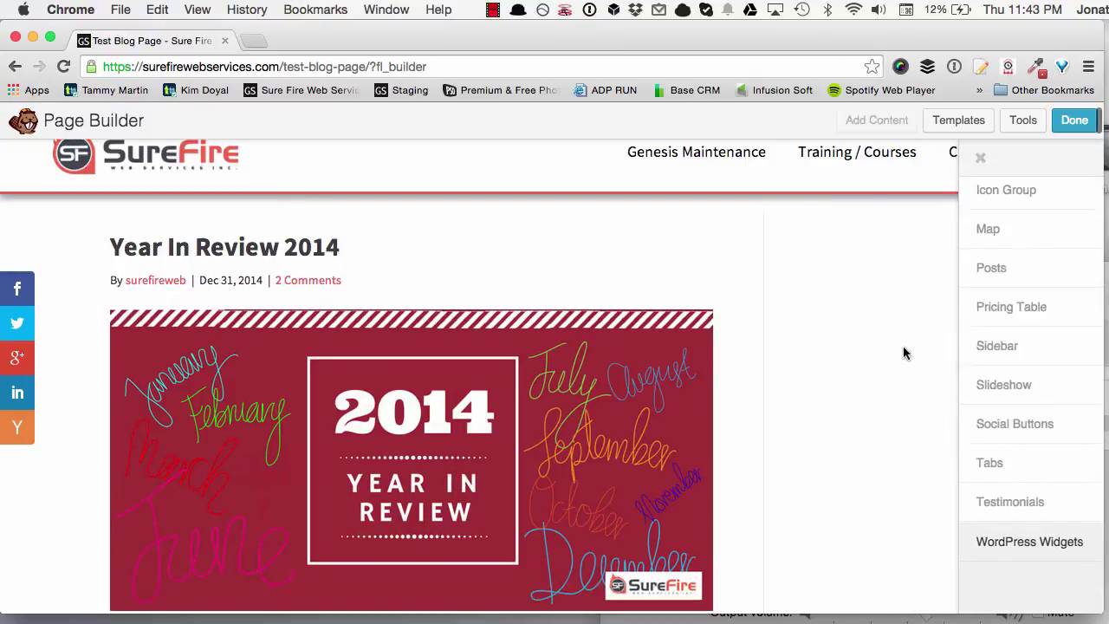
{"action": "left_click", "coordinate": [889, 125]}
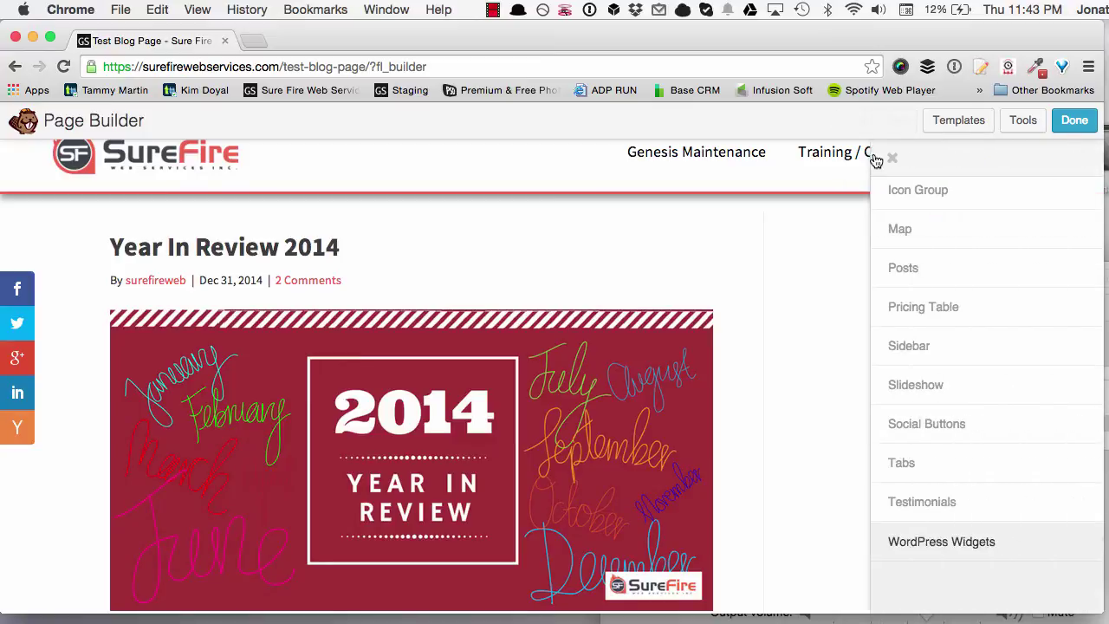
{"action": "left_click_drag", "start_coordinate": [897, 346], "coordinate": [832, 241]}
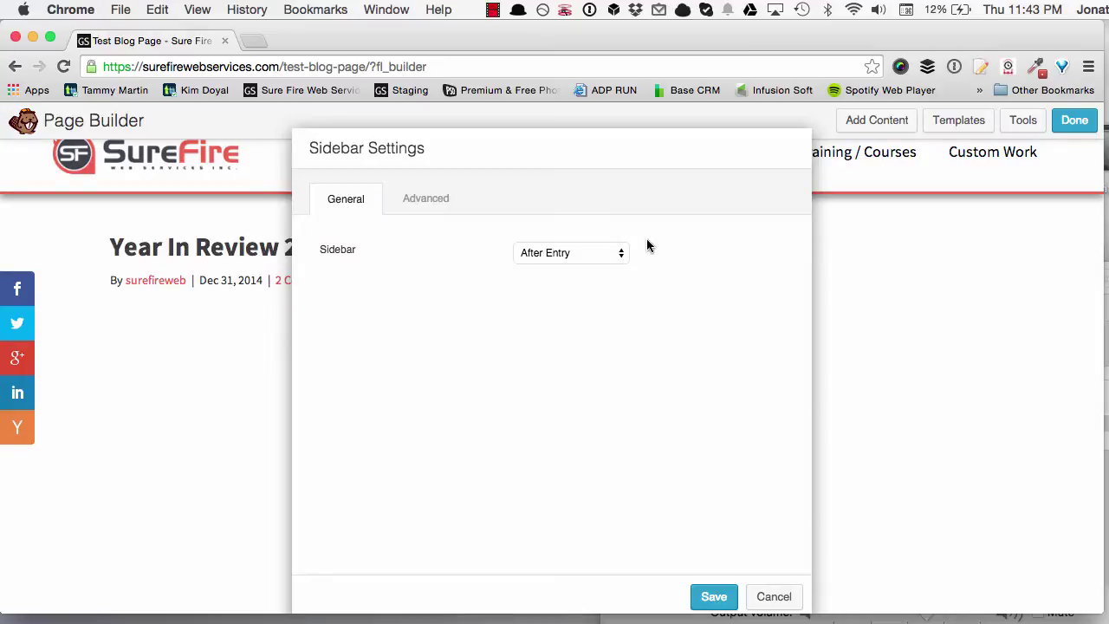
Set the Sidebar module to show the Primary Sidebar, save it, and publish the page changes
{"action": "left_click", "coordinate": [595, 254]}
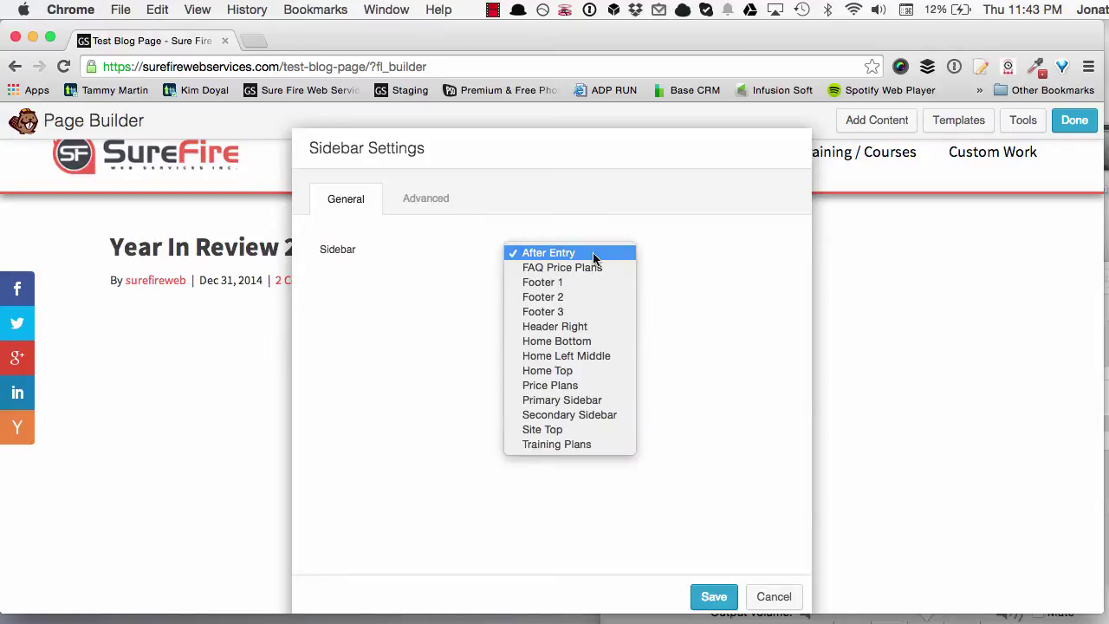
{"action": "left_click", "coordinate": [587, 400]}
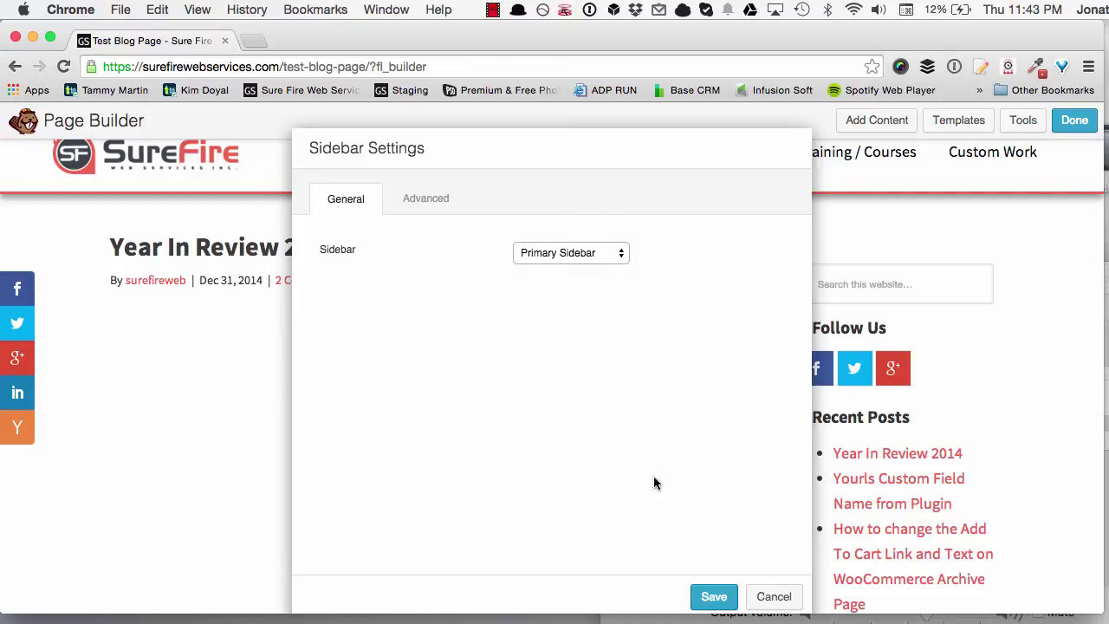
{"action": "left_click", "coordinate": [713, 598]}
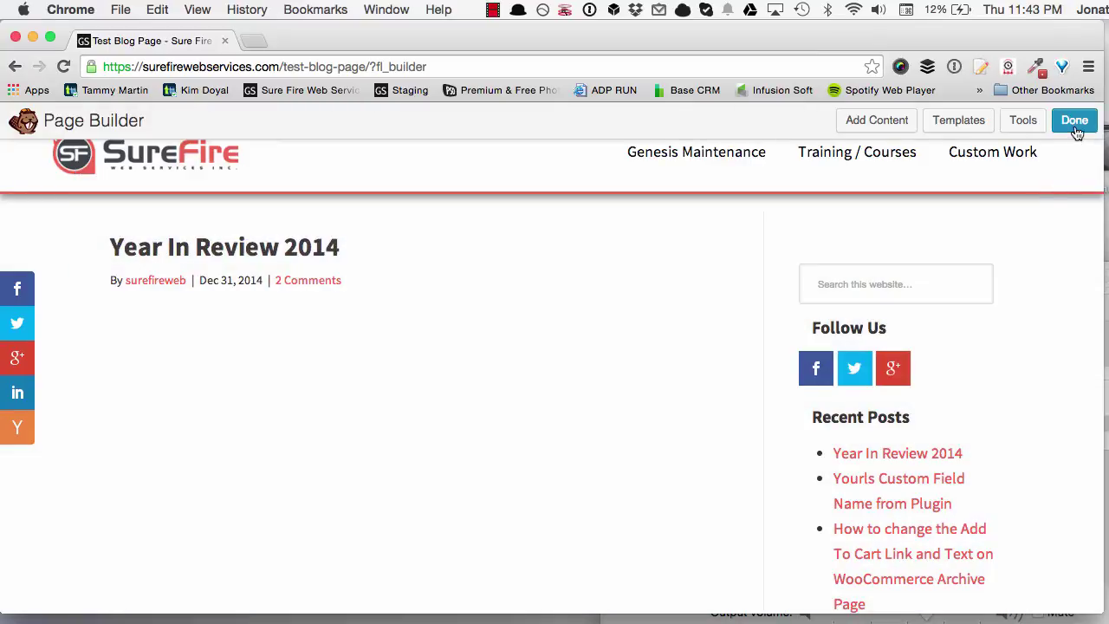
{"action": "left_click", "coordinate": [1075, 121]}
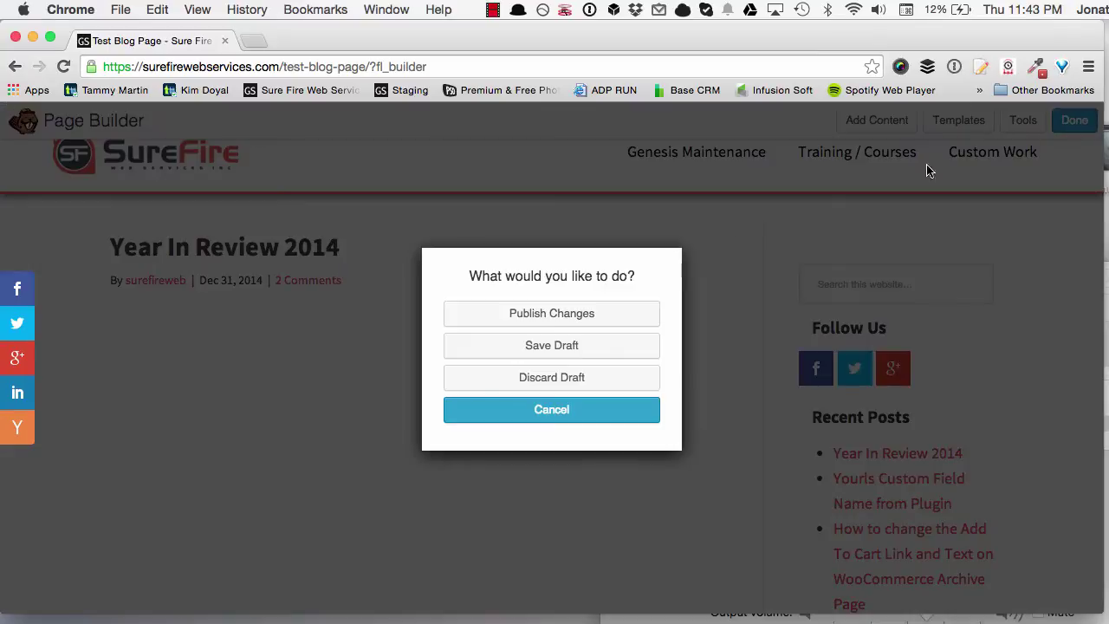
{"action": "left_click", "coordinate": [562, 321]}
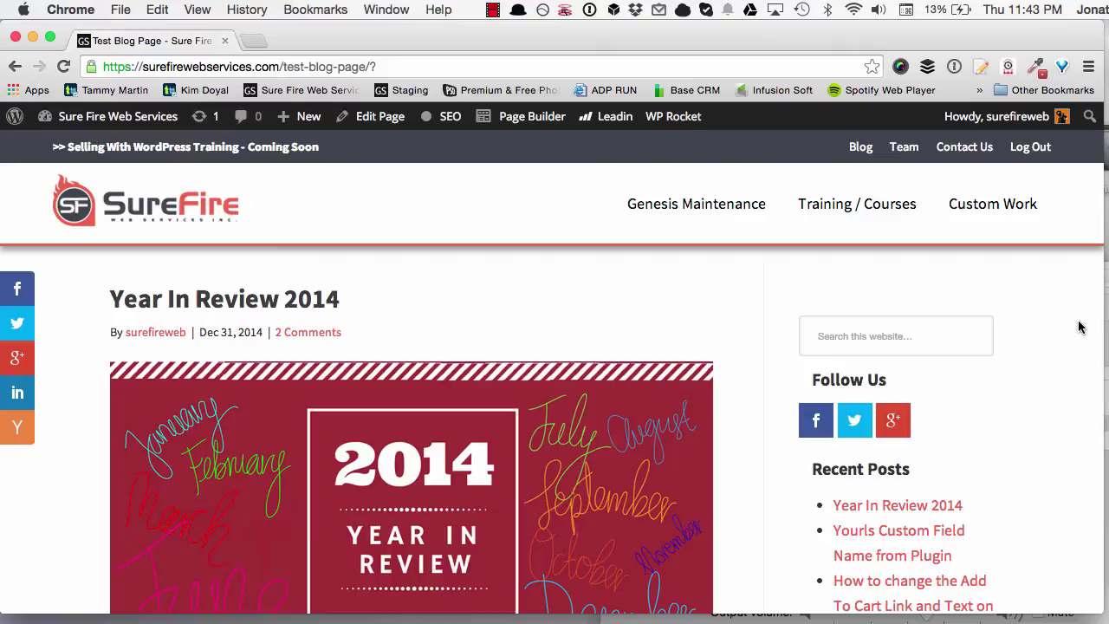
Review the published blog page, examining the post feed and the sidebar beside it
{"action": "scroll", "coordinate": [462, 319], "scroll_direction": "down", "scroll_amount": 1}
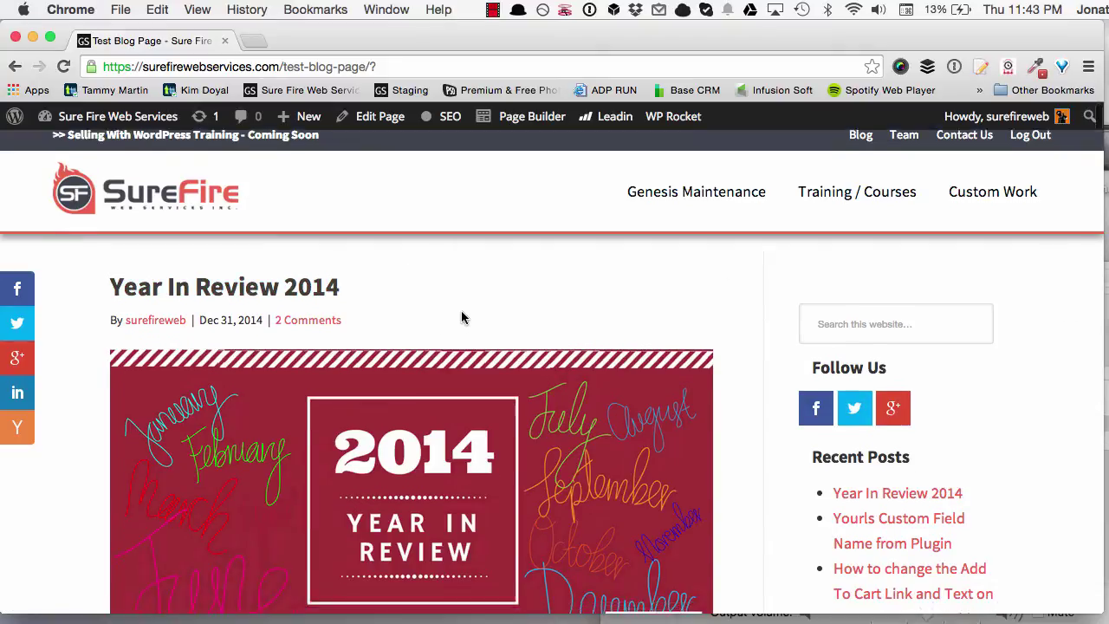
{"action": "scroll", "coordinate": [461, 318], "scroll_direction": "down", "scroll_amount": 4}
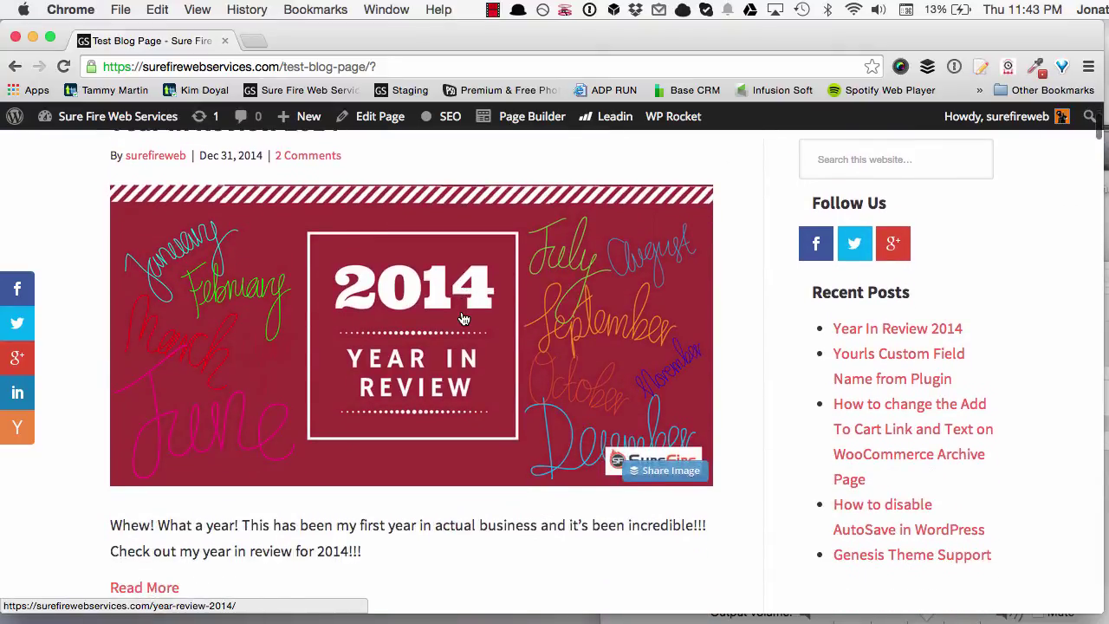
{"action": "scroll", "coordinate": [464, 319], "scroll_direction": "down", "scroll_amount": 9}
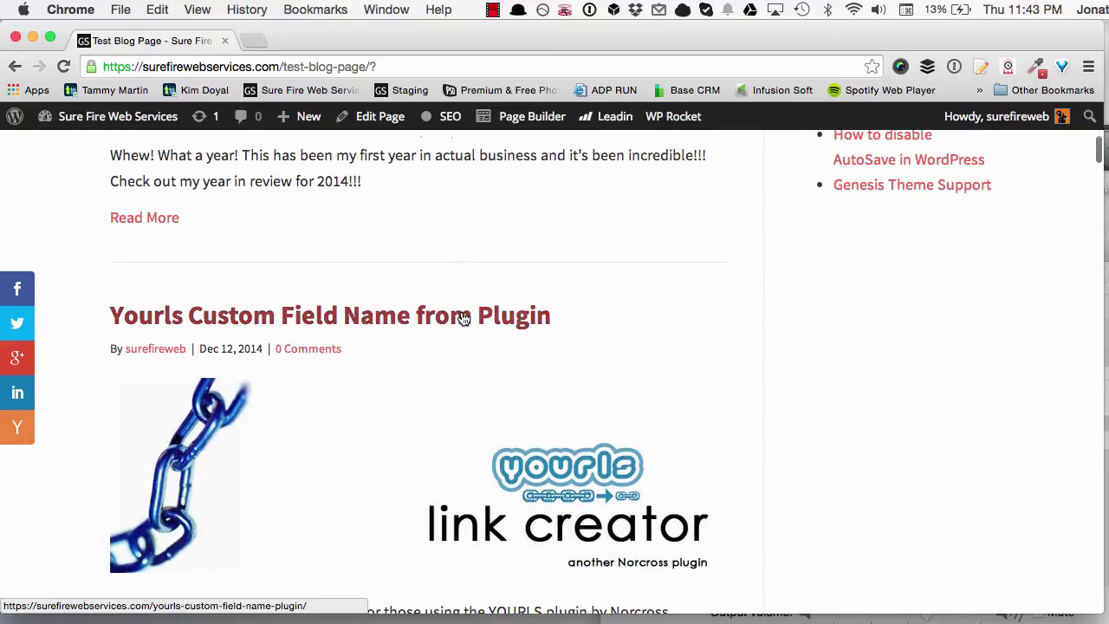
{"action": "scroll", "coordinate": [464, 319], "scroll_direction": "down", "scroll_amount": 15}
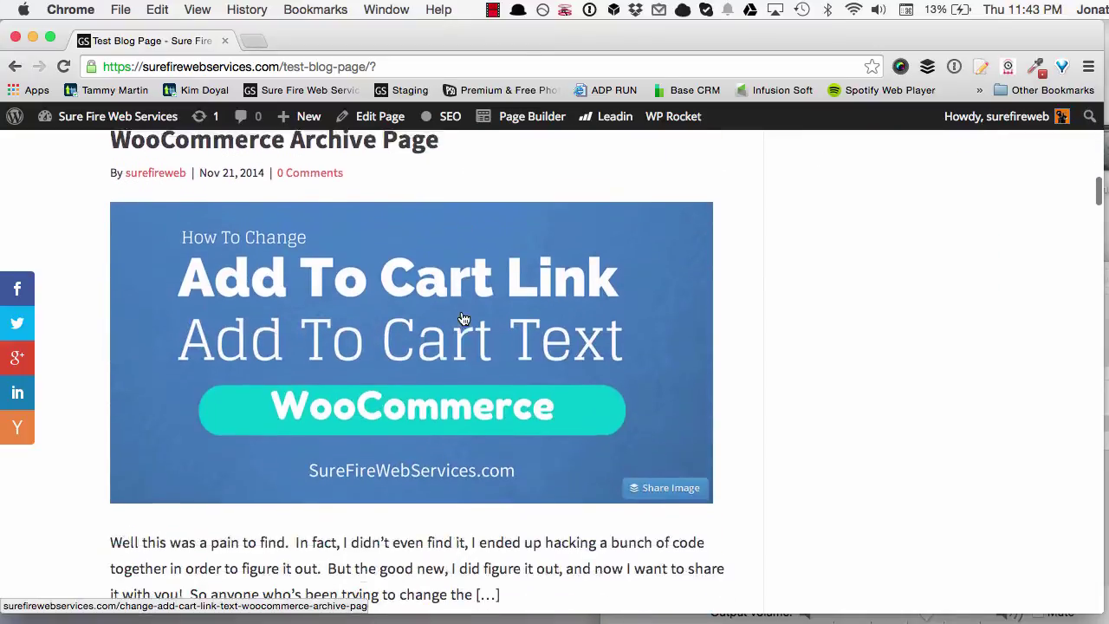
{"action": "scroll", "coordinate": [464, 319], "scroll_direction": "down", "scroll_amount": 12}
{"action": "scroll", "coordinate": [417, 457], "scroll_direction": "down", "scroll_amount": 2}
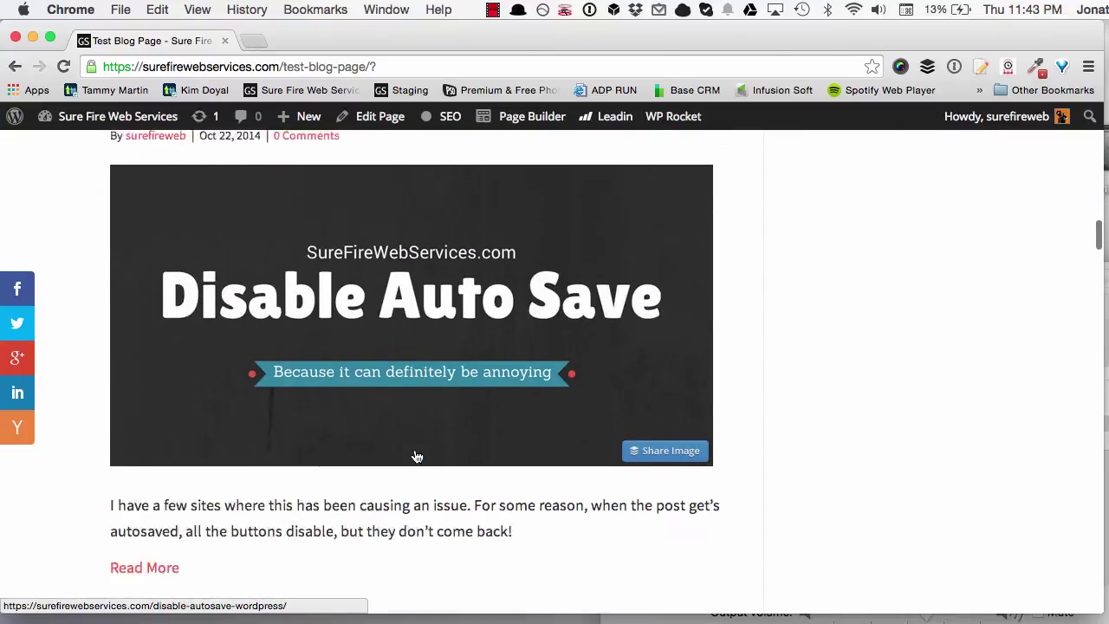
{"action": "scroll", "coordinate": [417, 457], "scroll_direction": "down", "scroll_amount": 7}
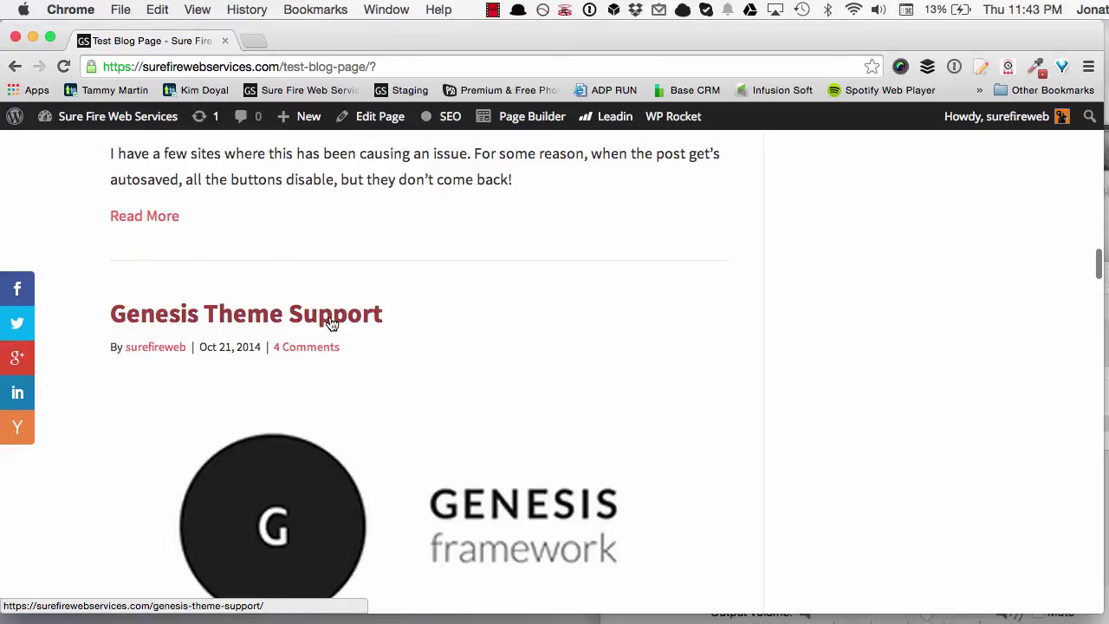
{"action": "scroll", "coordinate": [526, 358], "scroll_direction": "down", "scroll_amount": 3}
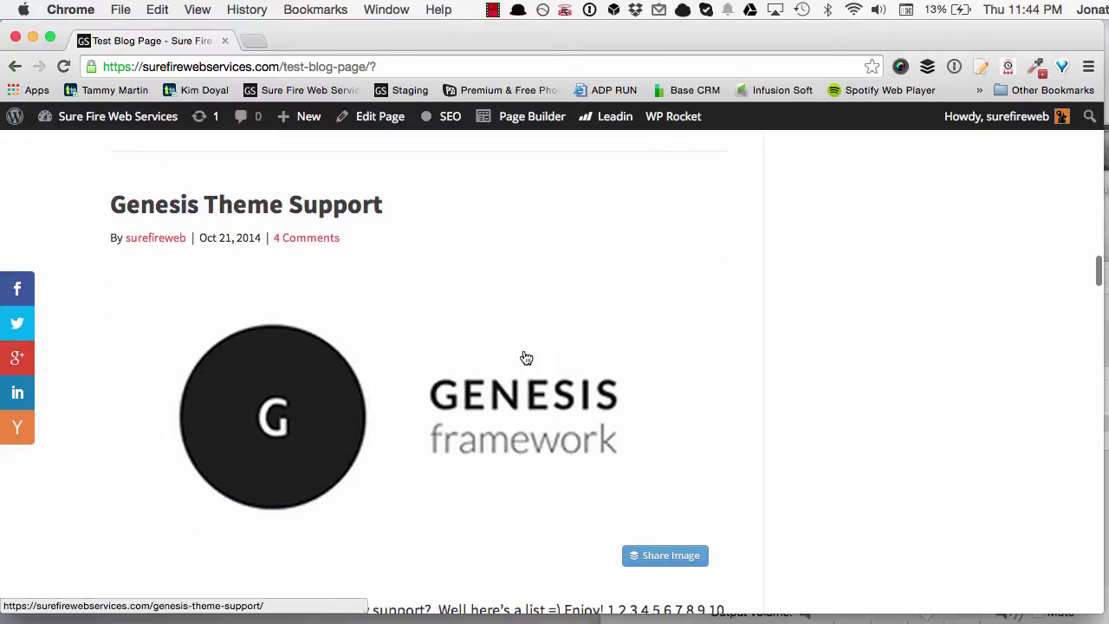
{"action": "scroll", "coordinate": [488, 324], "scroll_direction": "down", "scroll_amount": 7}
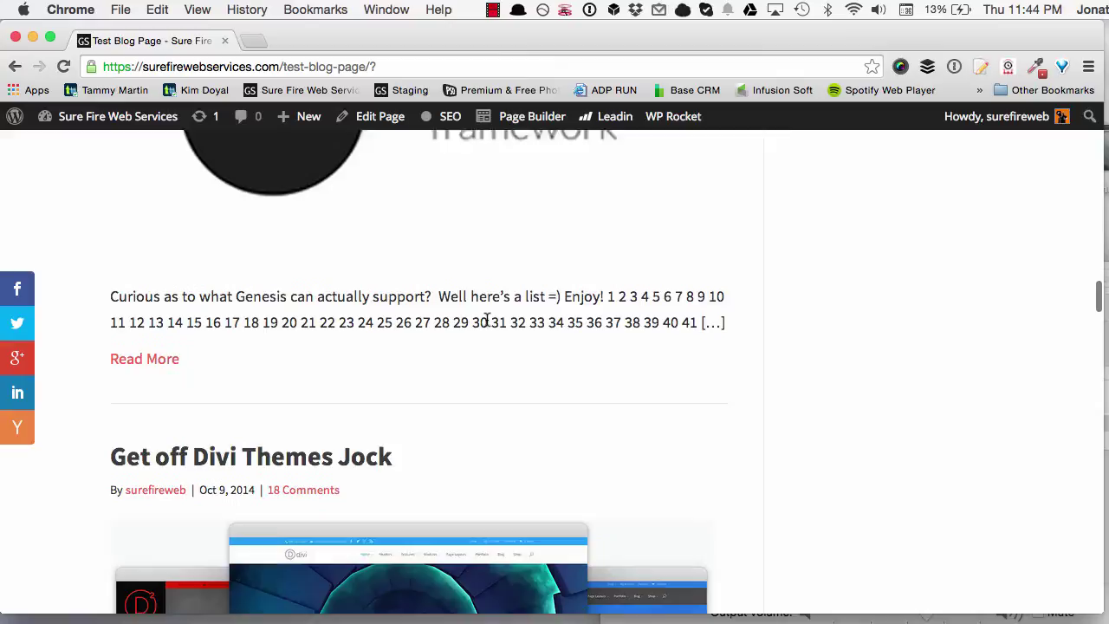
{"action": "scroll", "coordinate": [486, 321], "scroll_direction": "down", "scroll_amount": 6}
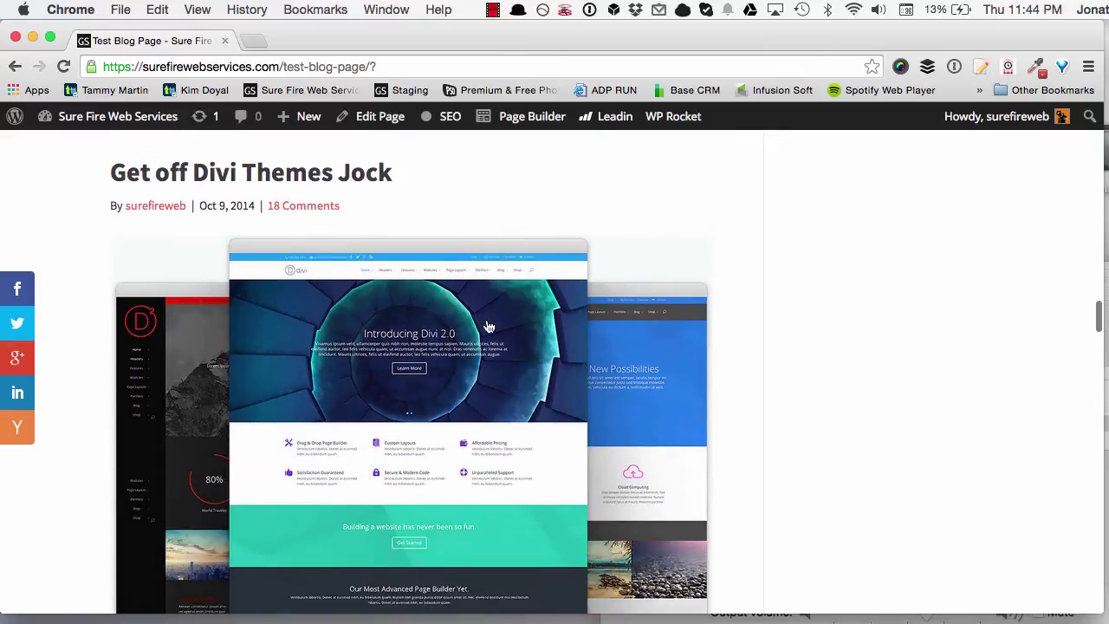
{"action": "scroll", "coordinate": [488, 326], "scroll_direction": "down", "scroll_amount": 20}
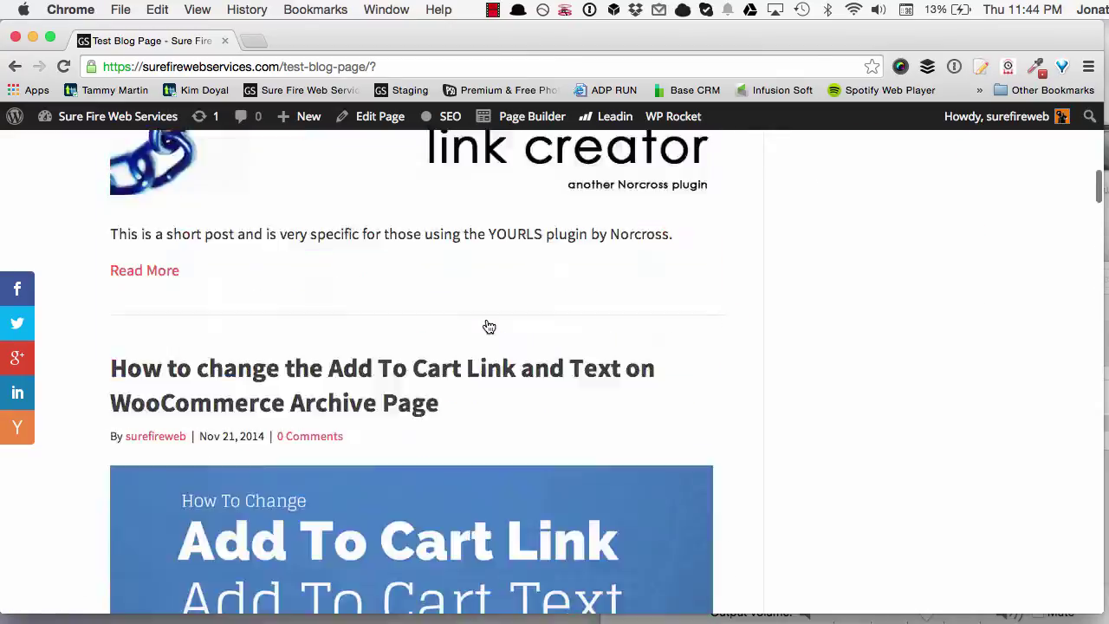
{"action": "scroll", "coordinate": [488, 326], "scroll_direction": "up", "scroll_amount": 20}
{"action": "scroll", "coordinate": [424, 300], "scroll_direction": "down", "scroll_amount": 4}
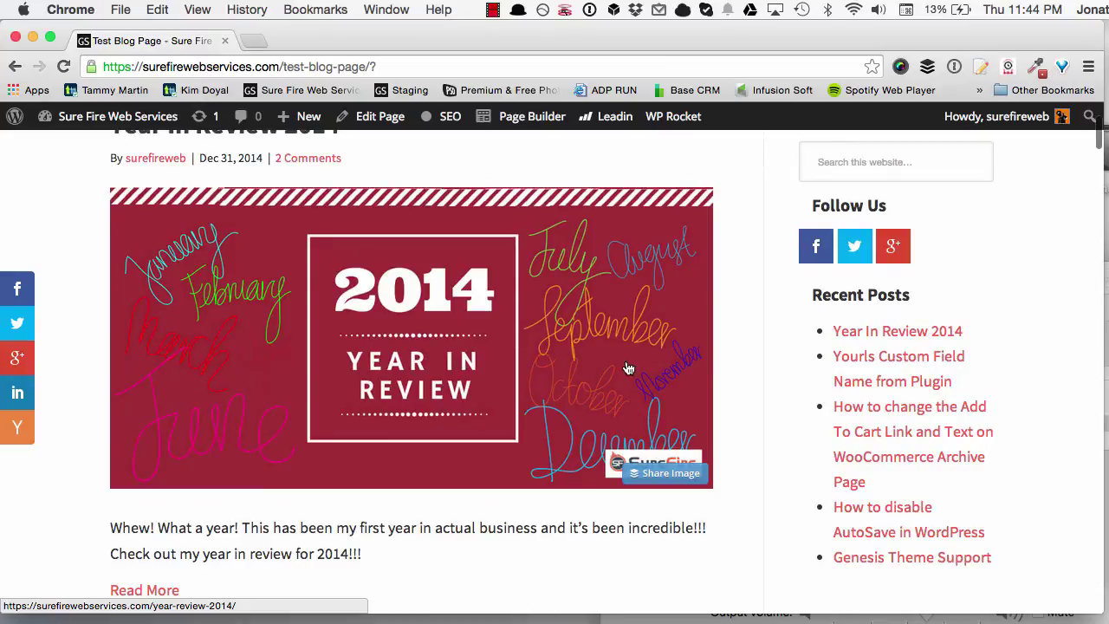
{"action": "scroll", "coordinate": [629, 368], "scroll_direction": "up", "scroll_amount": 3}
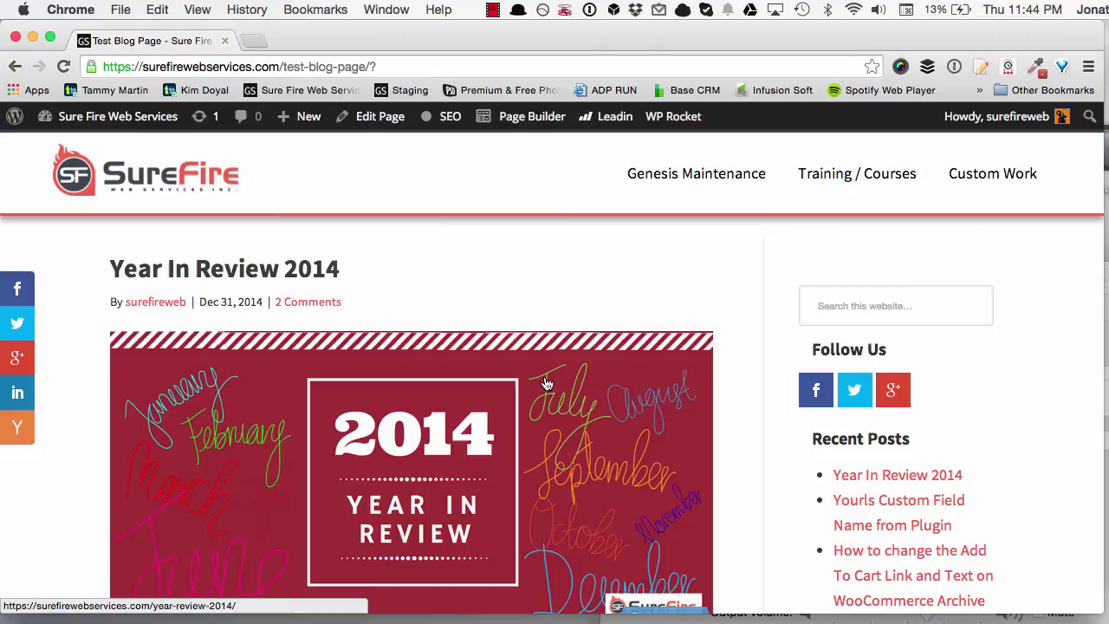
Reopen the page in the Page Builder and open the settings of the Posts module
{"action": "left_click", "coordinate": [534, 120]}
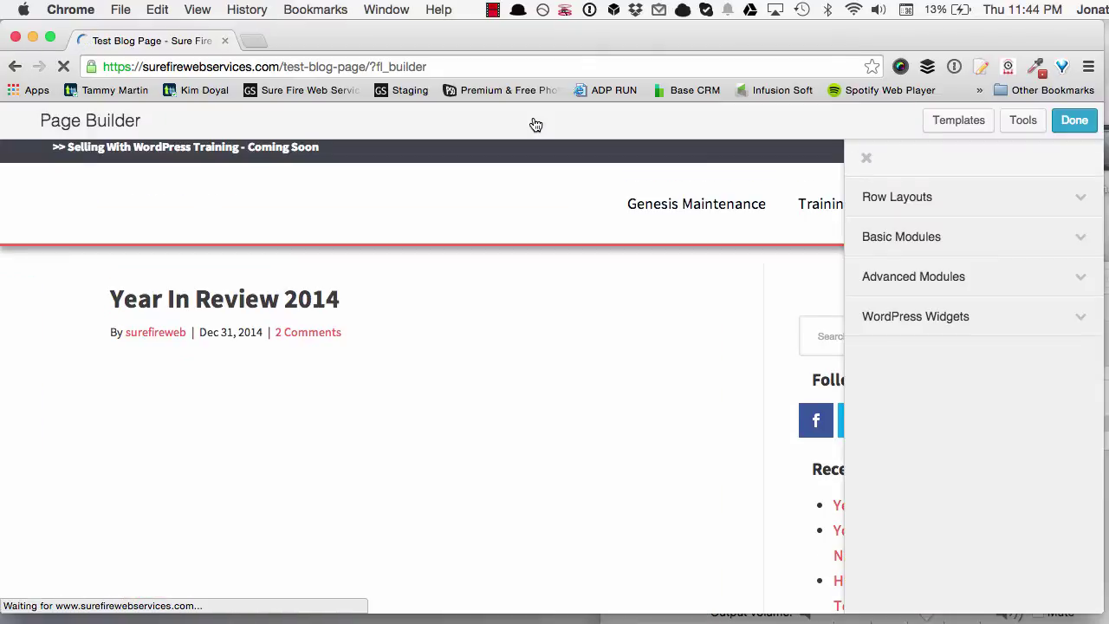
{"action": "mouse_move", "coordinate": [177, 423]}
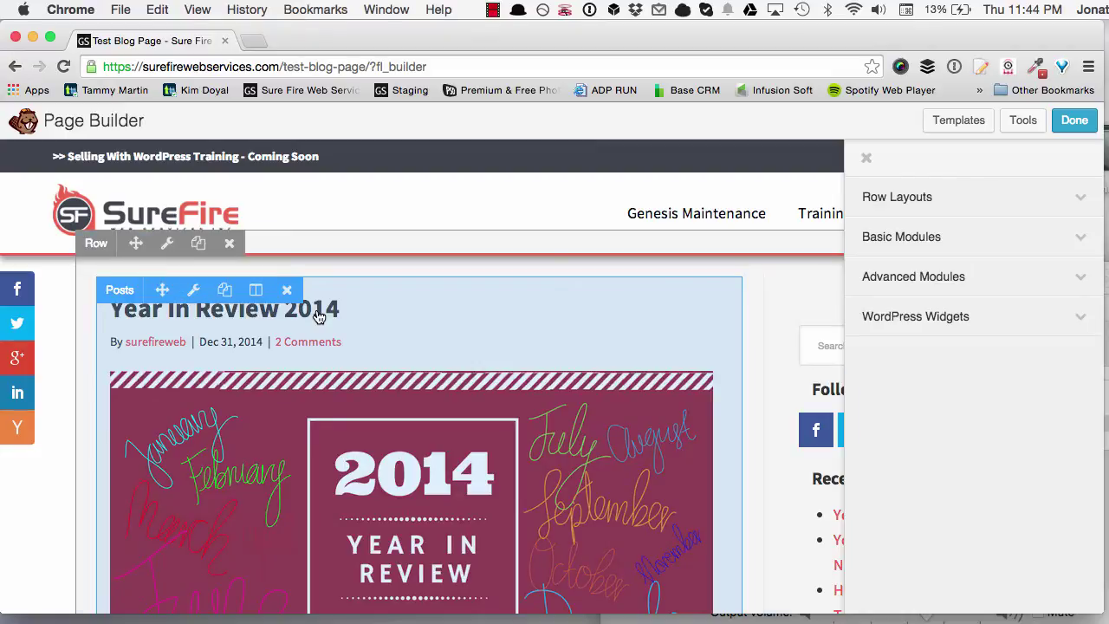
{"action": "left_click", "coordinate": [330, 346]}
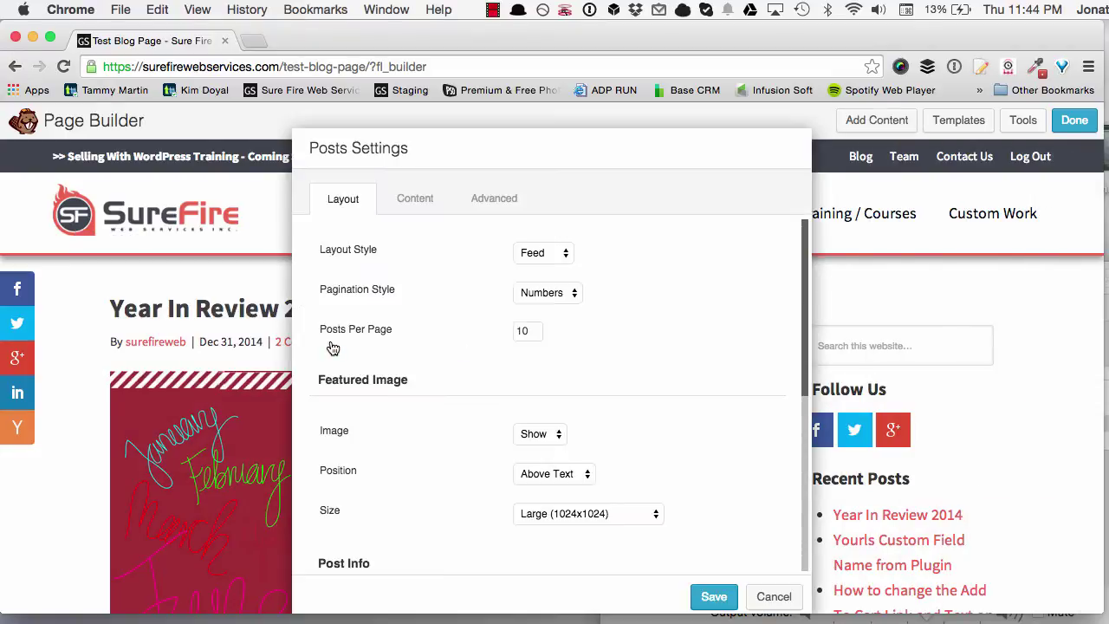
Look over the Posts module's layout style options and try setting the featured image position to Beside Text
{"action": "left_click", "coordinate": [563, 253]}
{"action": "left_click", "coordinate": [658, 278]}
{"action": "scroll", "coordinate": [484, 403], "scroll_direction": "down", "scroll_amount": 3}
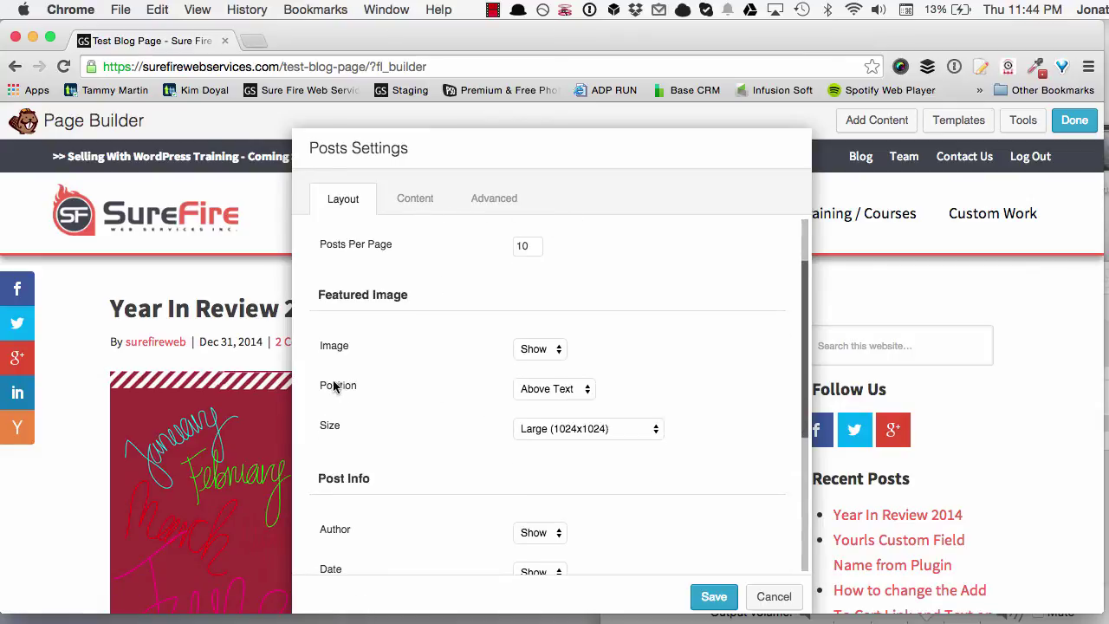
{"action": "left_click", "coordinate": [551, 389]}
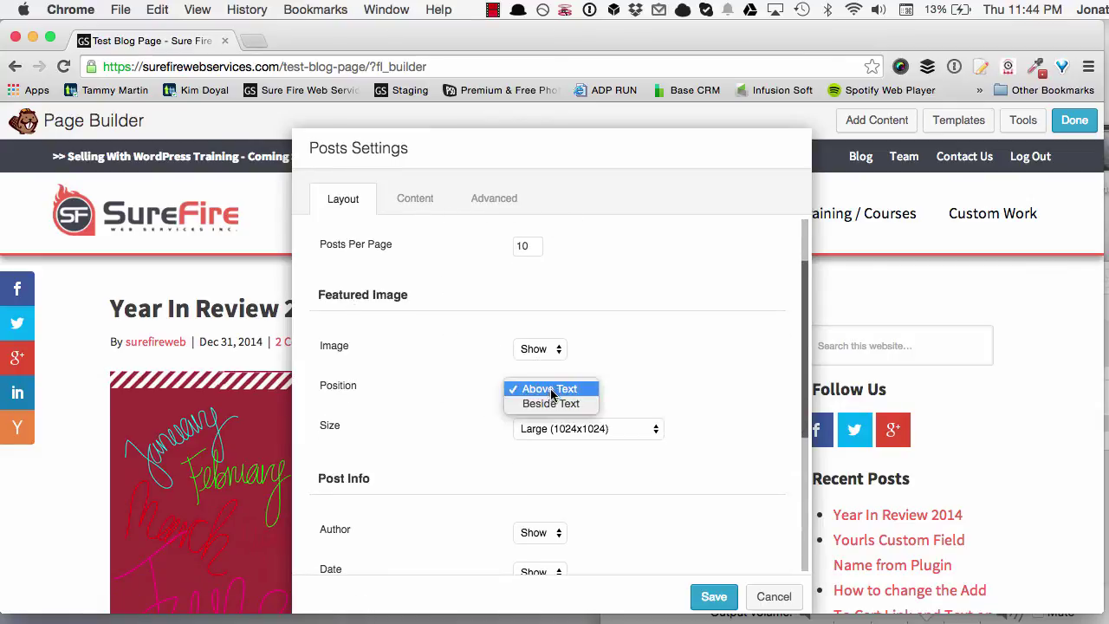
{"action": "key", "text": "Escape"}
{"action": "left_click", "coordinate": [554, 408]}
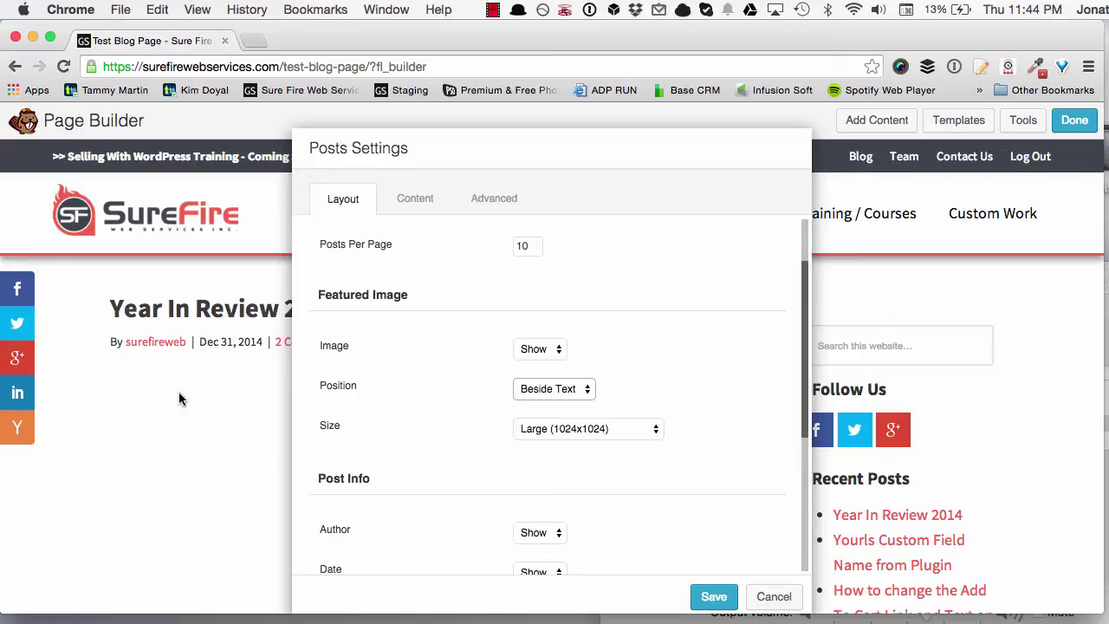
Move the Posts settings dialog off the post title and examine the Post Info and Content layout options
{"action": "left_click_drag", "start_coordinate": [345, 150], "coordinate": [381, 190]}
{"action": "scroll", "coordinate": [733, 322], "scroll_direction": "down", "scroll_amount": 5}
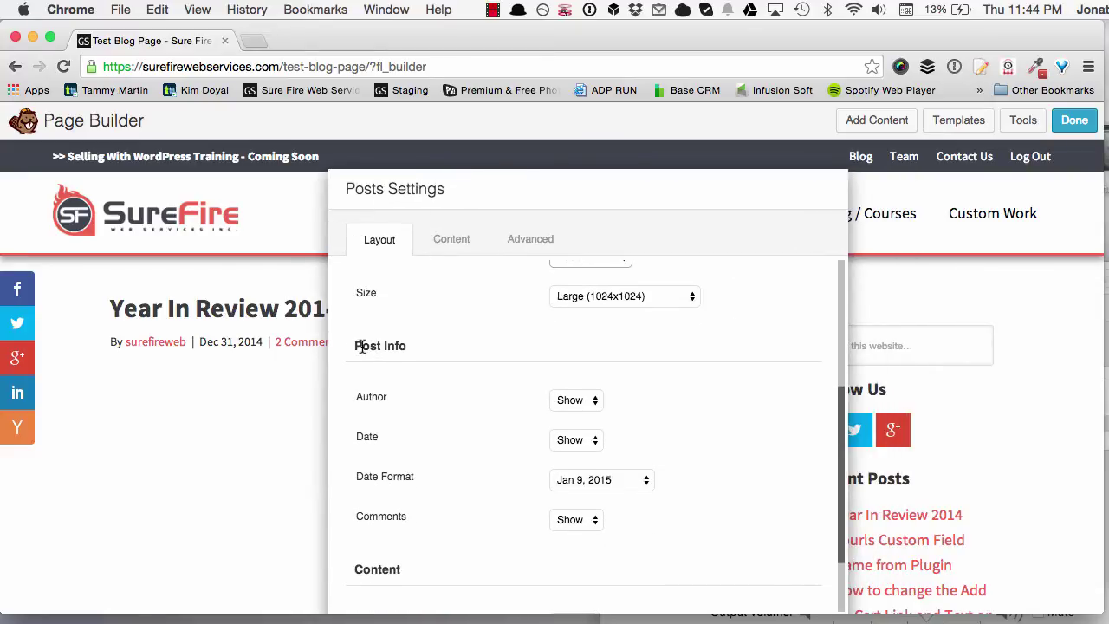
{"action": "scroll", "coordinate": [466, 425], "scroll_direction": "down", "scroll_amount": 1}
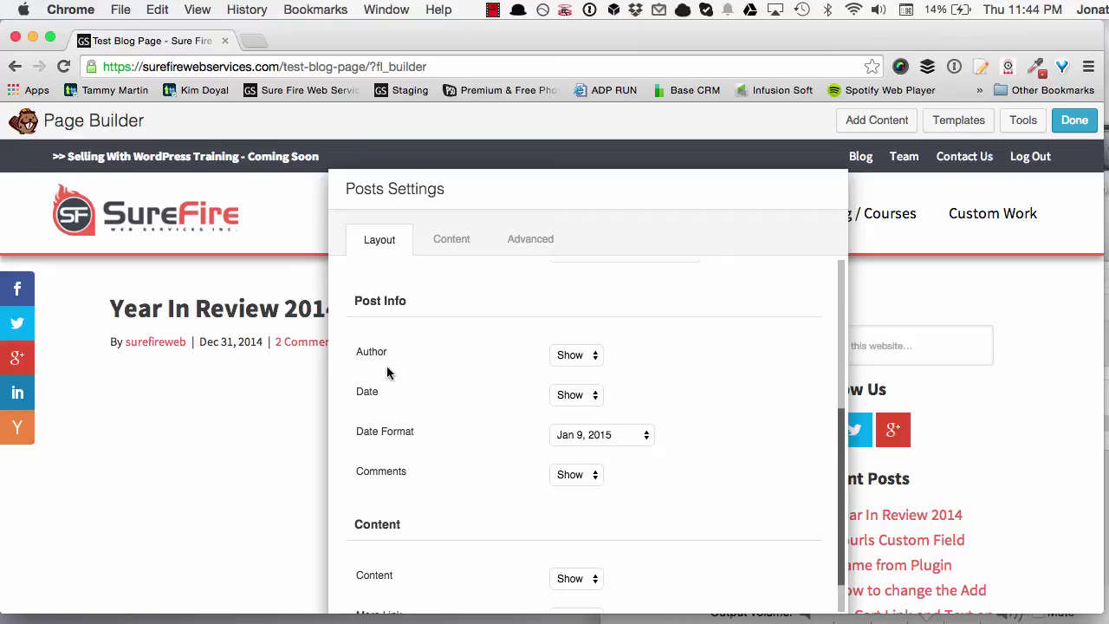
{"action": "scroll", "coordinate": [401, 300], "scroll_direction": "down", "scroll_amount": 1}
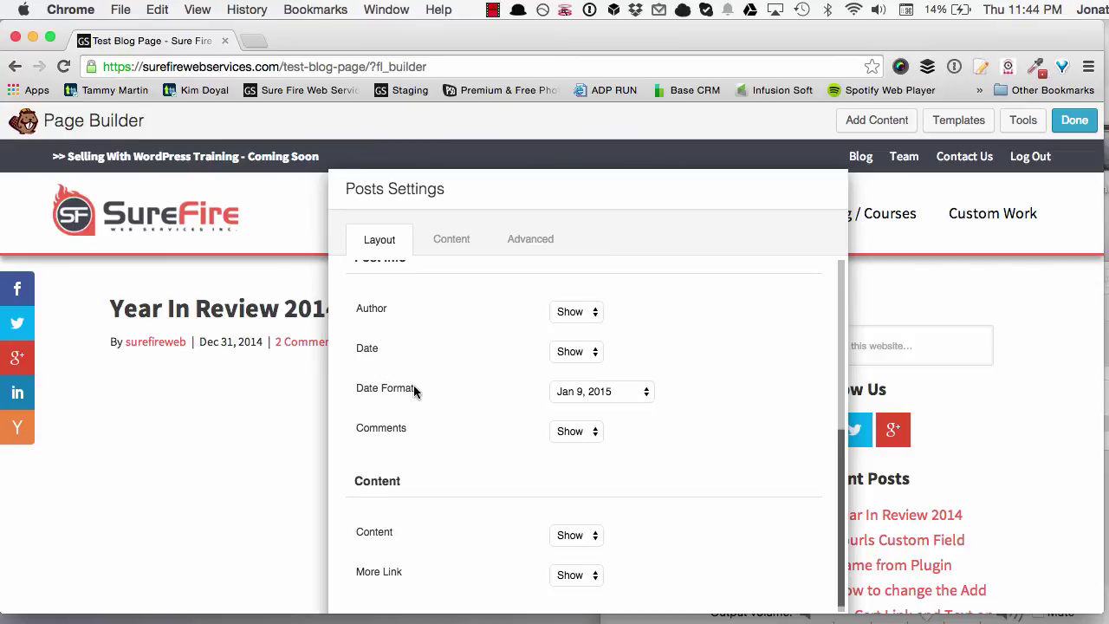
{"action": "scroll", "coordinate": [425, 347], "scroll_direction": "down", "scroll_amount": 1}
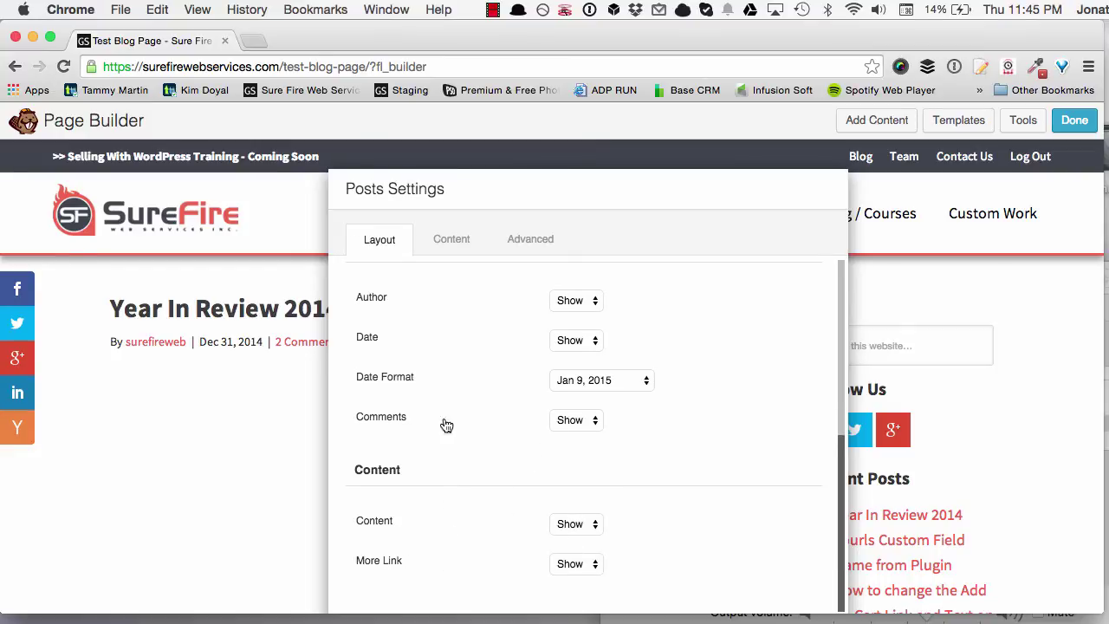
Examine the Posts module's content settings, including the available post types, ordering, and the filters by post, category, tag and author
{"action": "left_click", "coordinate": [450, 238]}
{"action": "scroll", "coordinate": [492, 338], "scroll_direction": "up", "scroll_amount": 2}
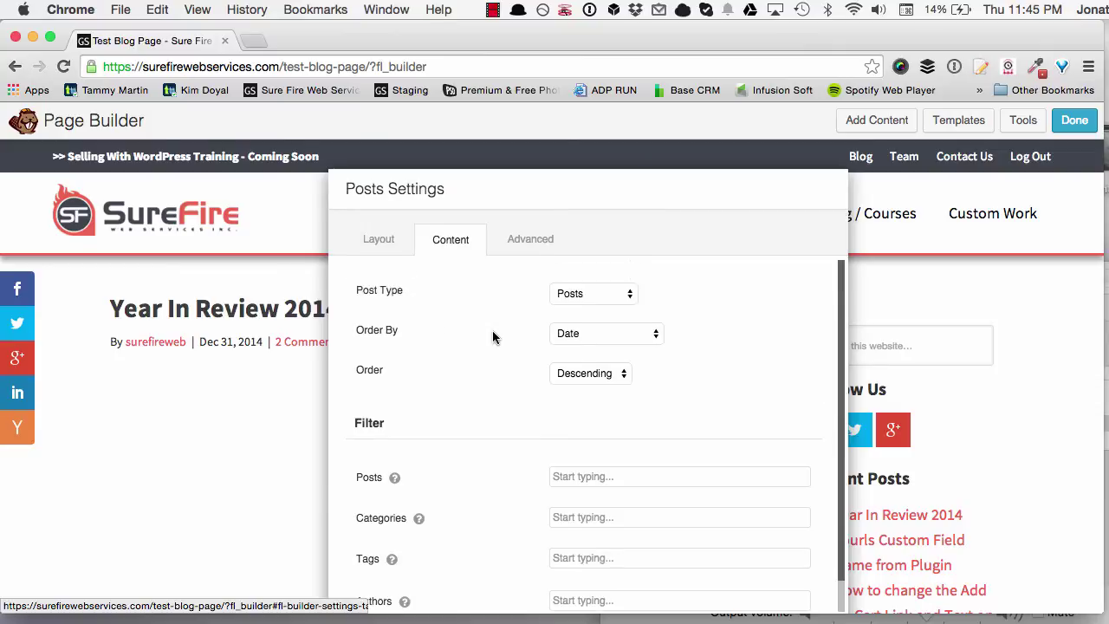
{"action": "left_click", "coordinate": [628, 292]}
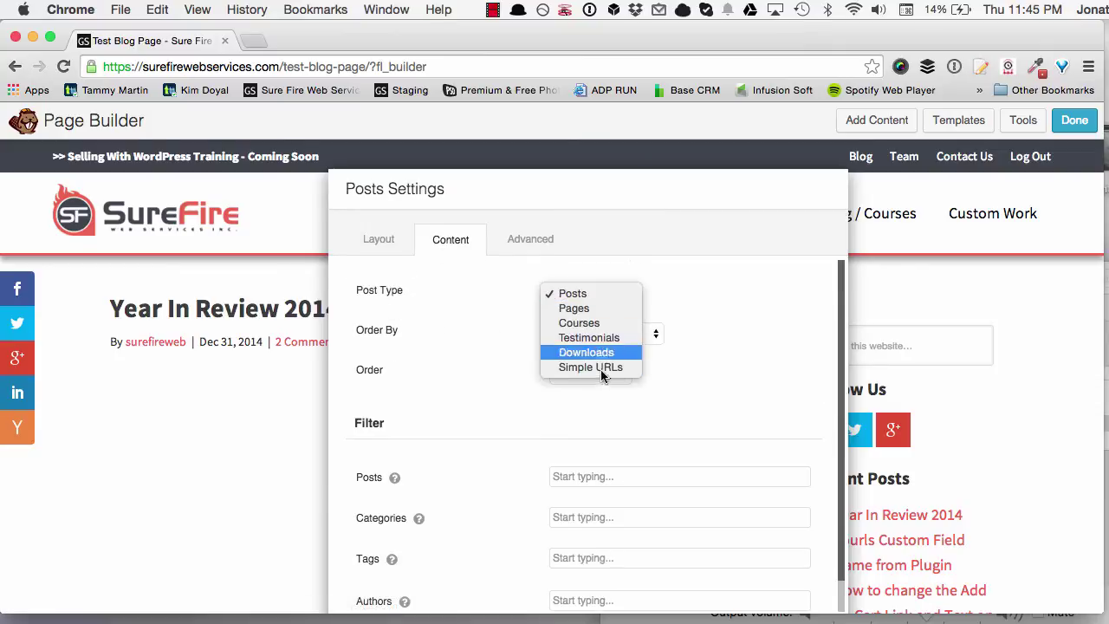
{"action": "left_click", "coordinate": [484, 365]}
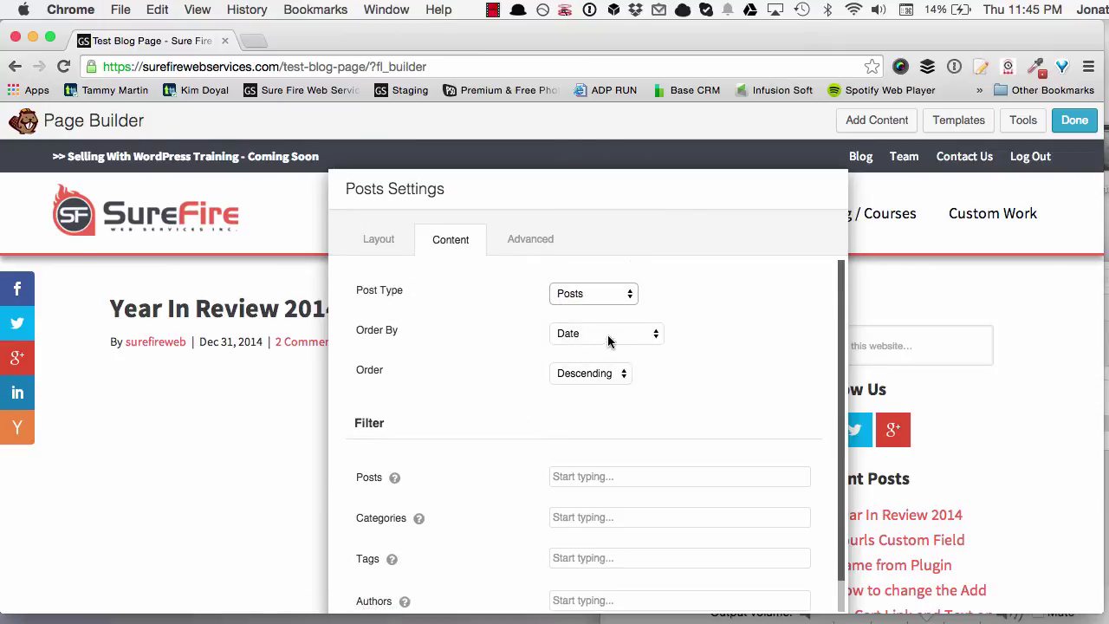
{"action": "scroll", "coordinate": [488, 371], "scroll_direction": "down", "scroll_amount": 1}
{"action": "scroll", "coordinate": [487, 377], "scroll_direction": "down", "scroll_amount": 2}
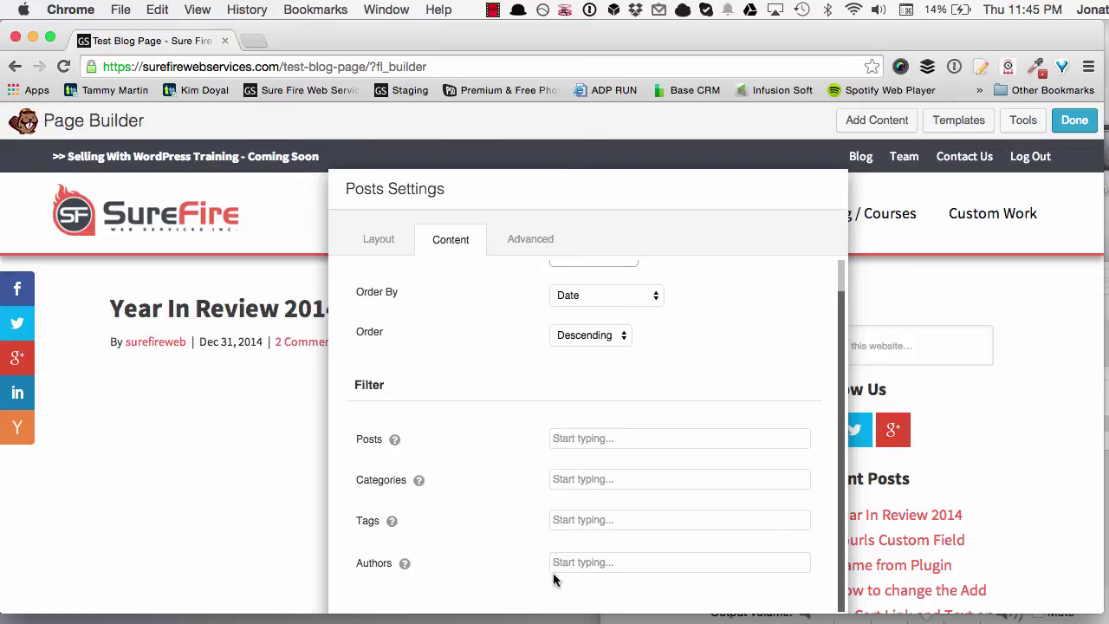
Check the Posts module's advanced margin and animation settings, and close its settings without keeping the changes
{"action": "left_click", "coordinate": [532, 241]}
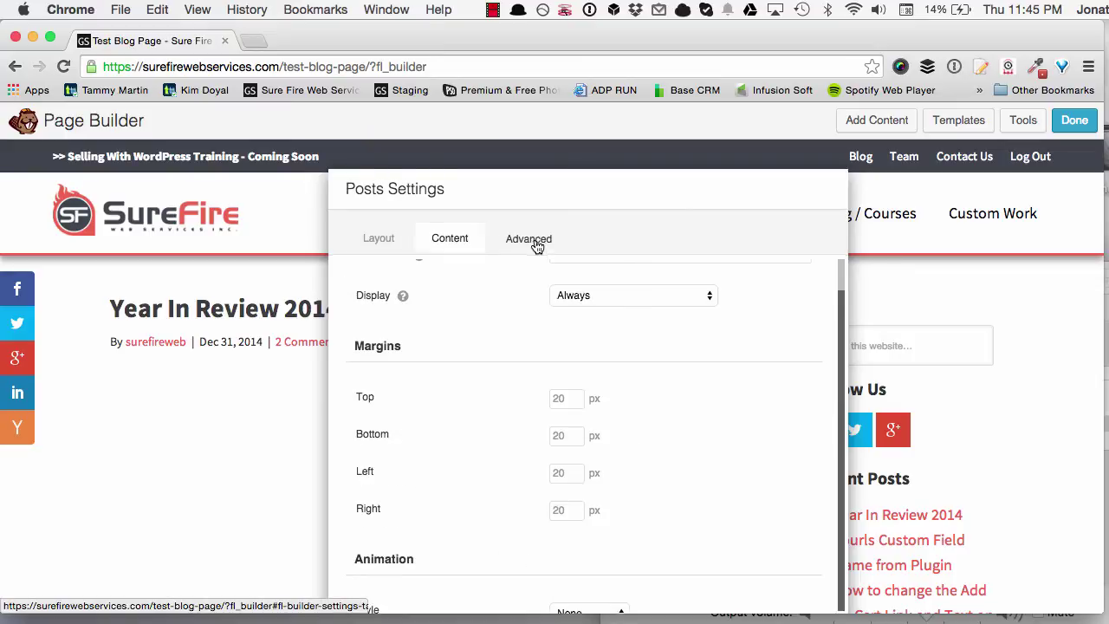
{"action": "scroll", "coordinate": [779, 353], "scroll_direction": "down", "scroll_amount": 2}
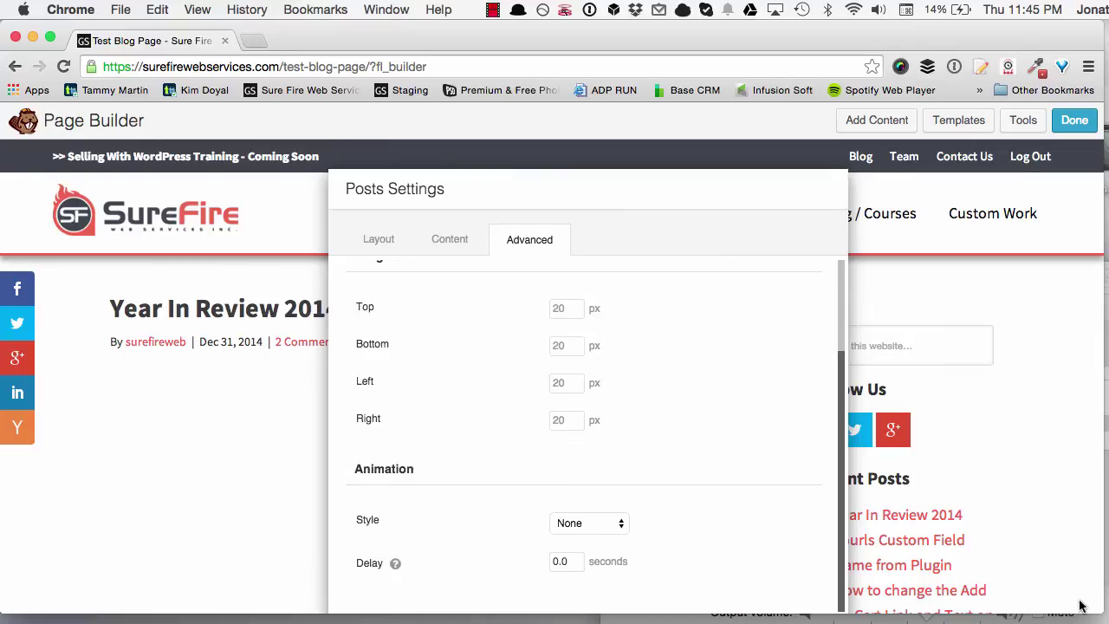
{"action": "left_click_drag", "start_coordinate": [1092, 613], "coordinate": [1061, 613]}
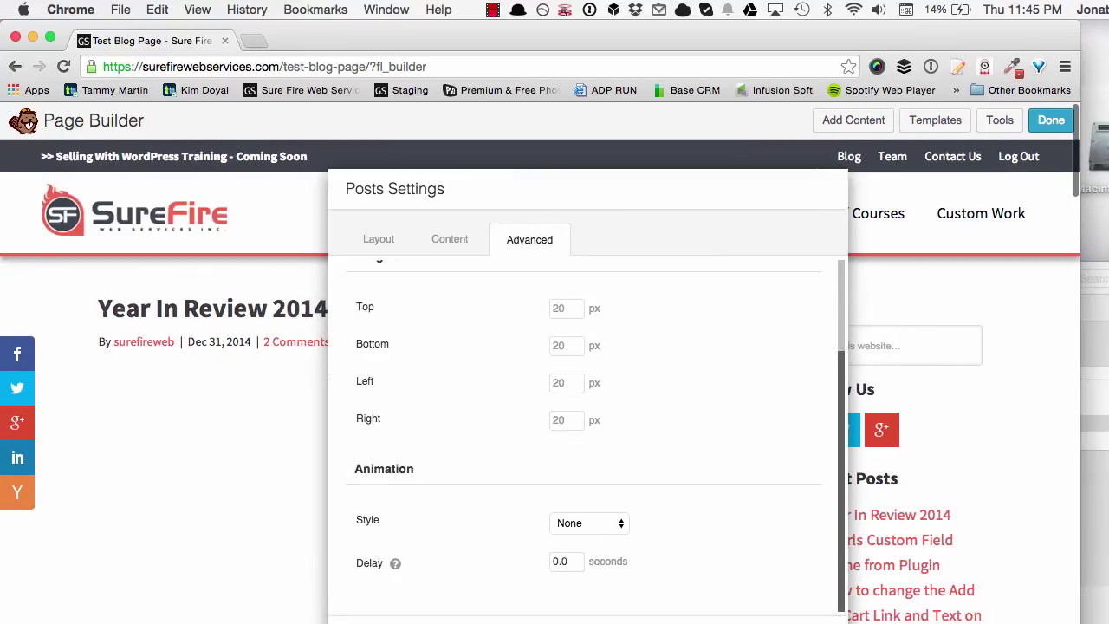
{"action": "key", "text": "Return"}
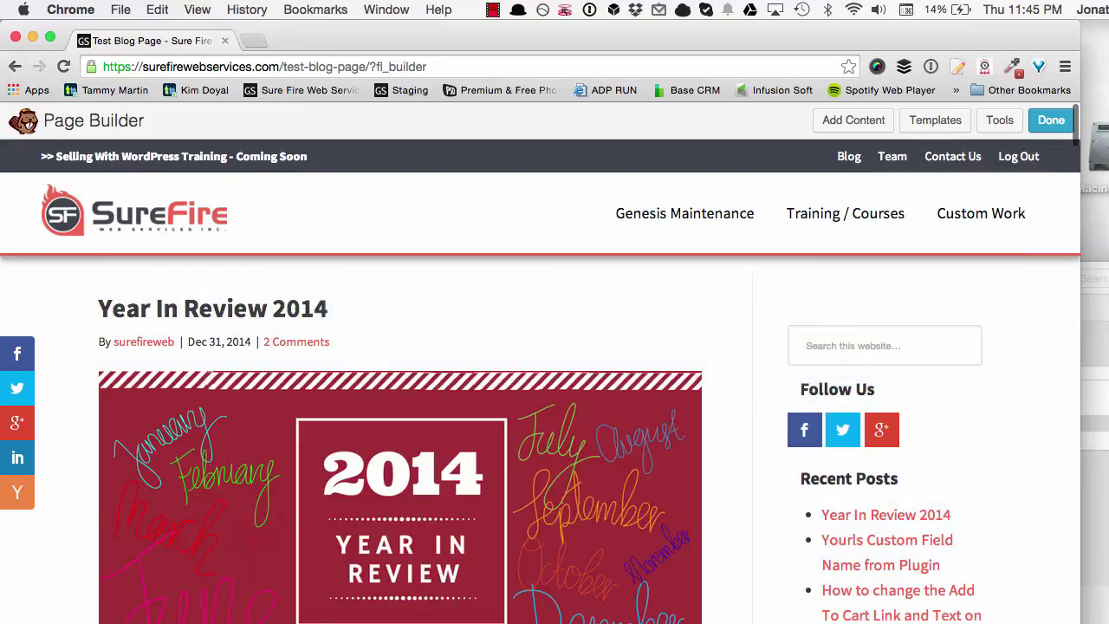
{"action": "left_click_drag", "start_coordinate": [1073, 618], "coordinate": [1091, 618]}
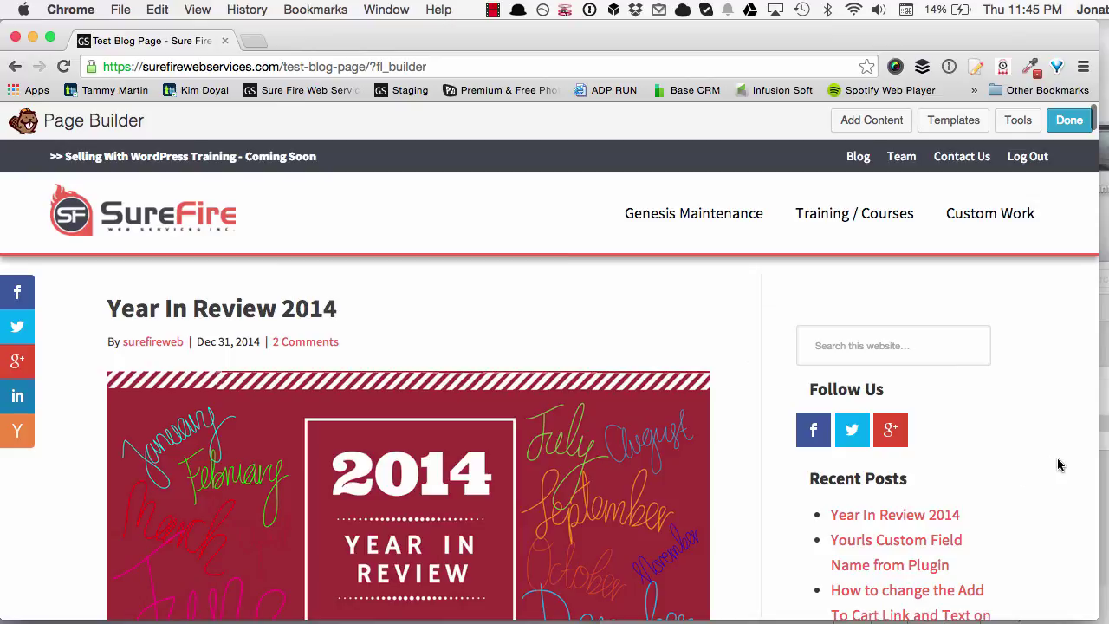